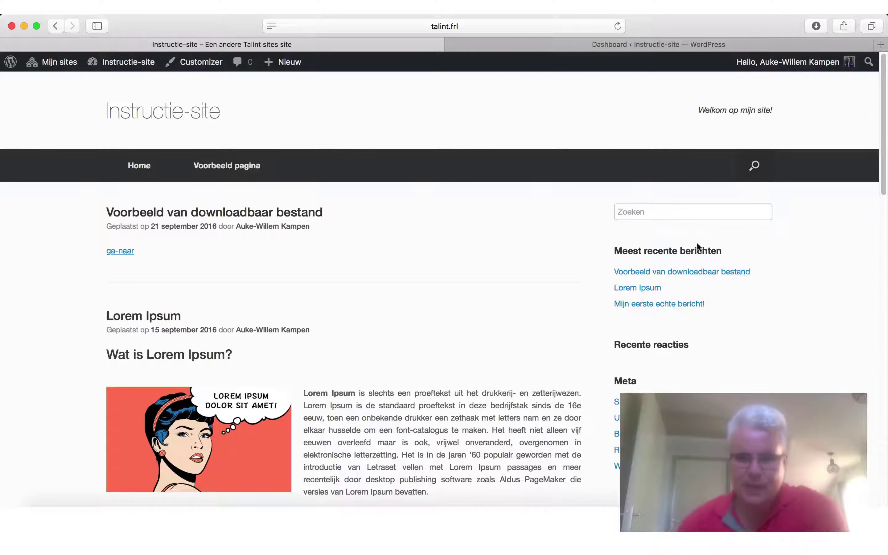
# Open the Widgets management page in the WordPress dashboard of Instructie-site
pyautogui.moveTo(615, 248); pyautogui.dragTo(731, 306)
pyautogui.click(732, 308)
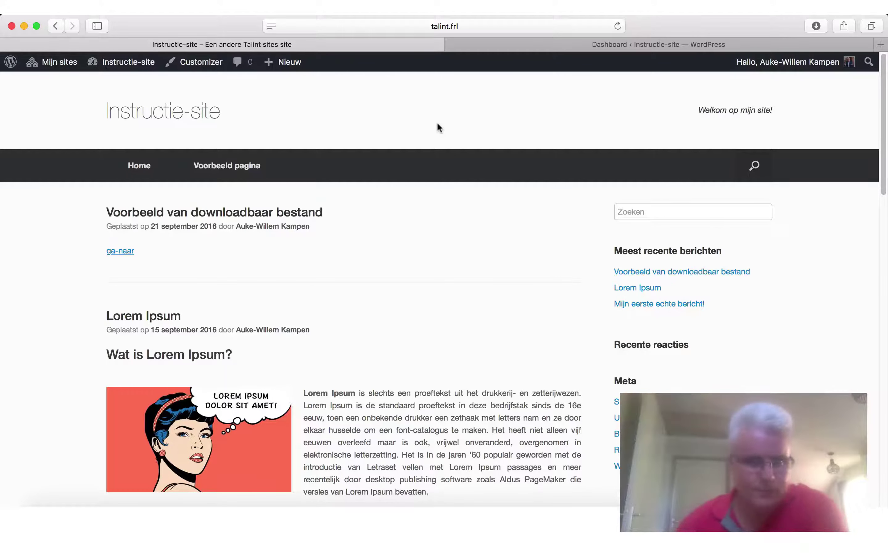
pyautogui.click(536, 44)
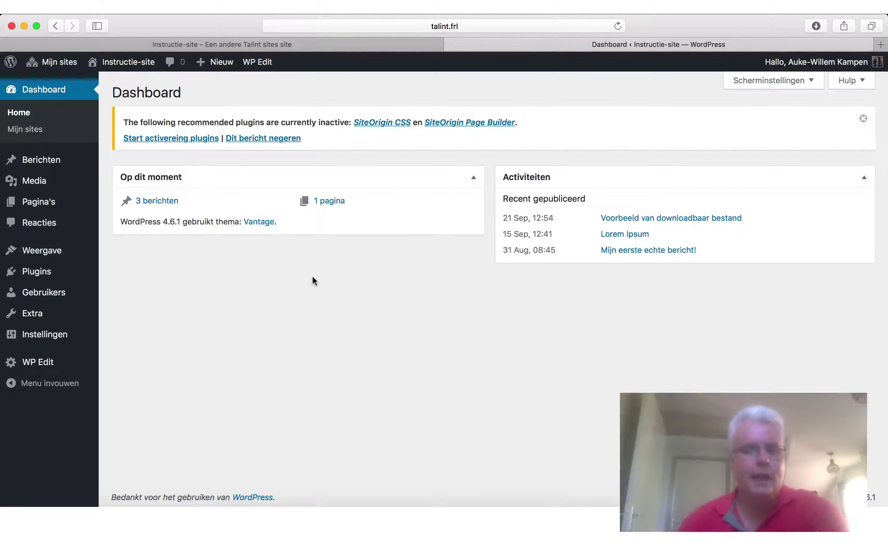
pyautogui.moveTo(33, 252)
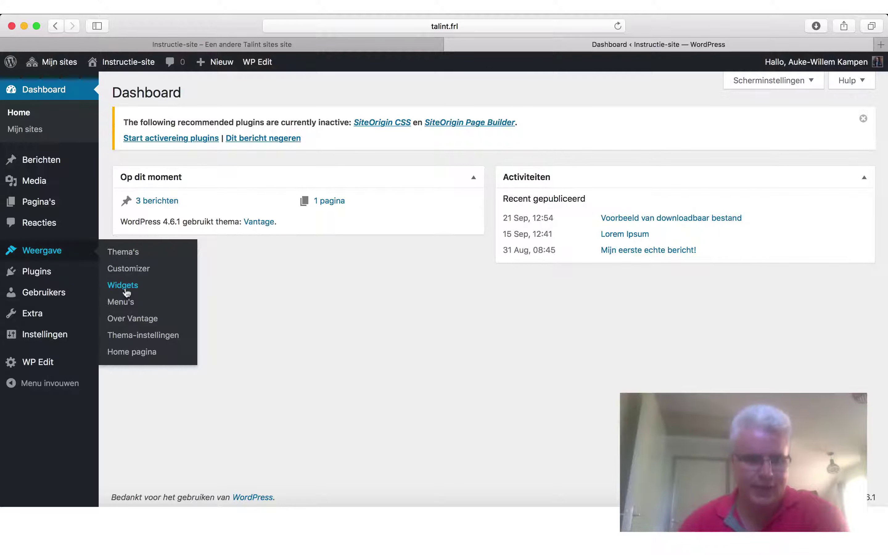
pyautogui.moveTo(67, 276)
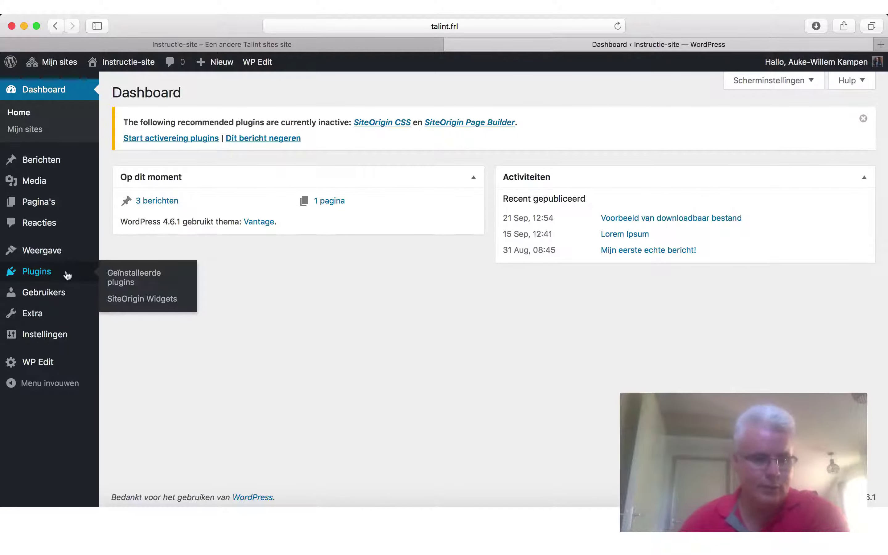
pyautogui.moveTo(61, 252)
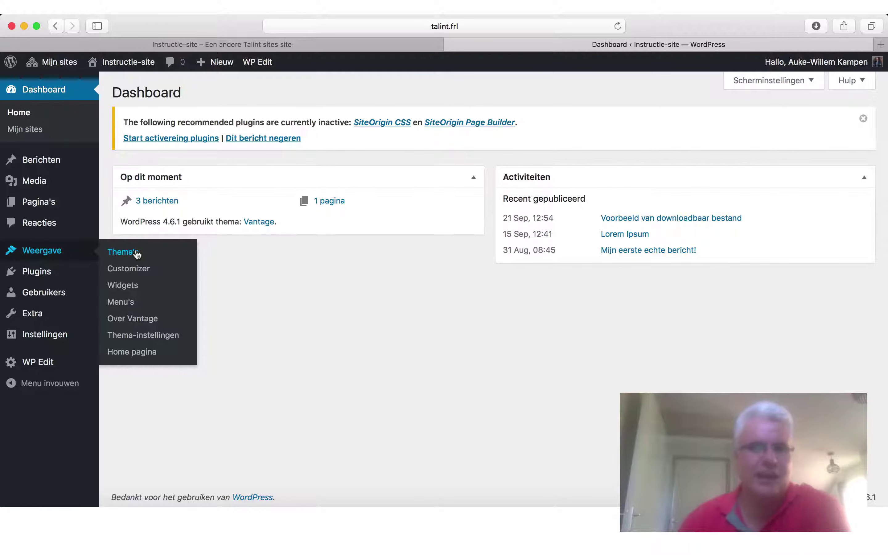
pyautogui.click(131, 289)
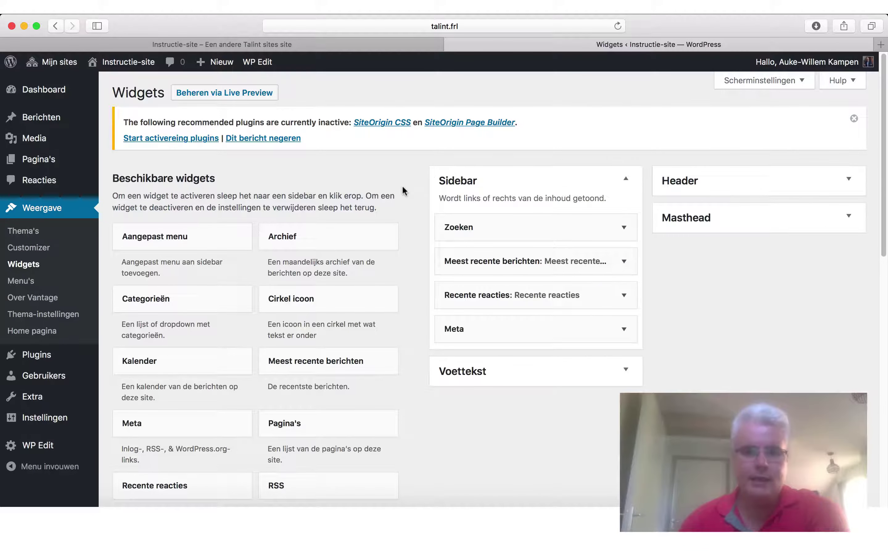
# Collapse the Sidebar widget area and examine the public homepage's sidebar, header and footer regions
pyautogui.click(627, 179)
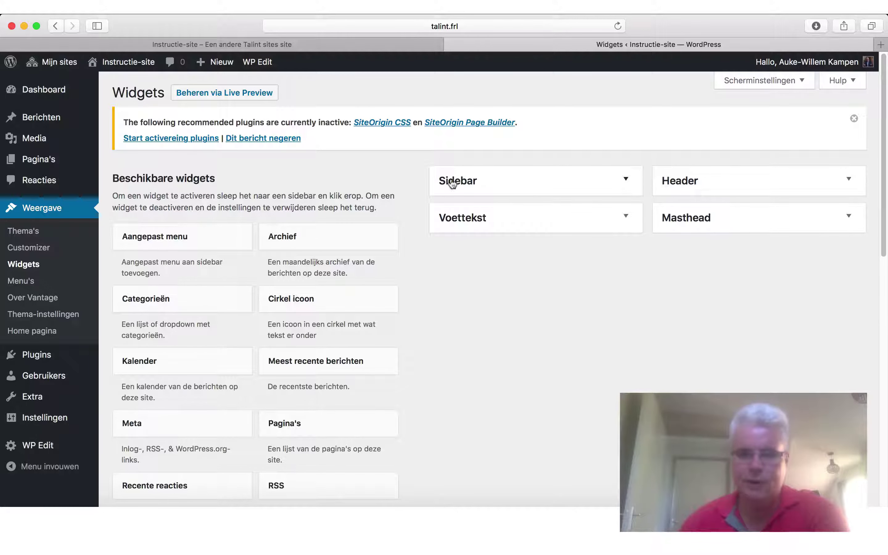
pyautogui.click(411, 44)
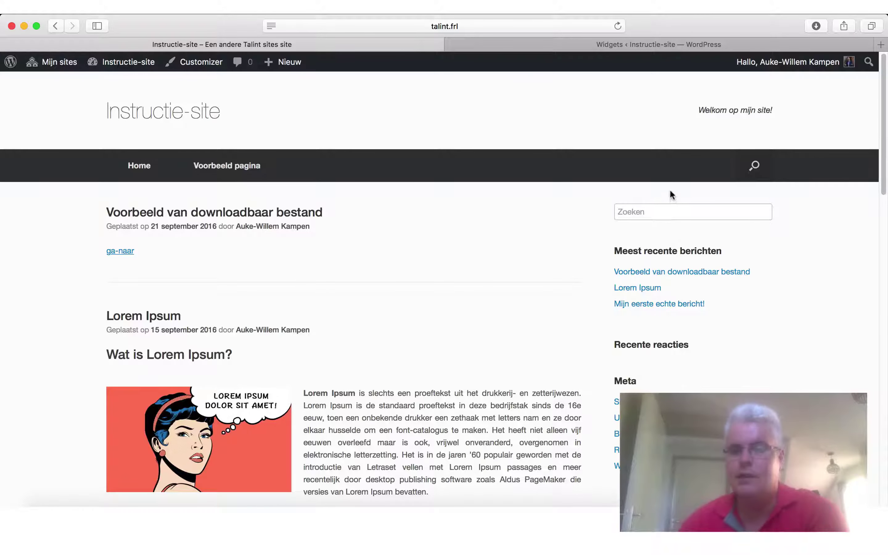
pyautogui.scroll(-15, 696, 266)
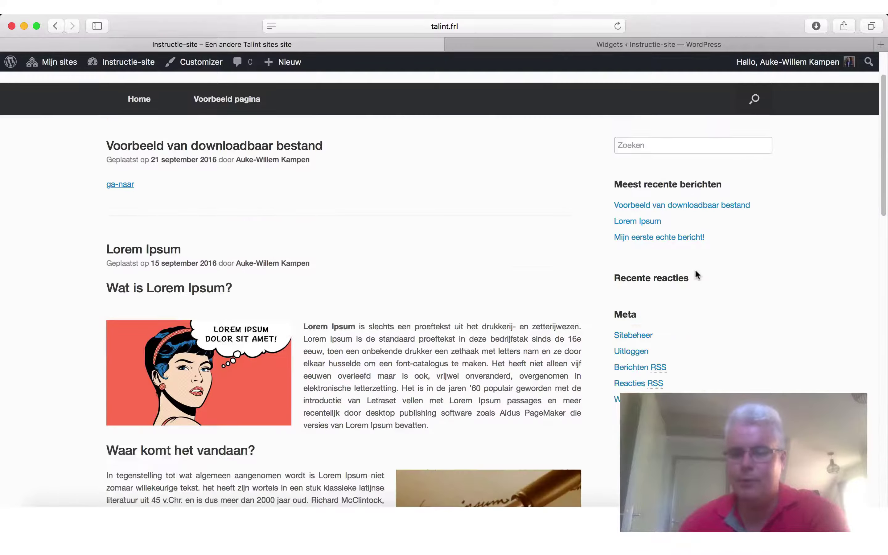
pyautogui.scroll(-10, 675, 293)
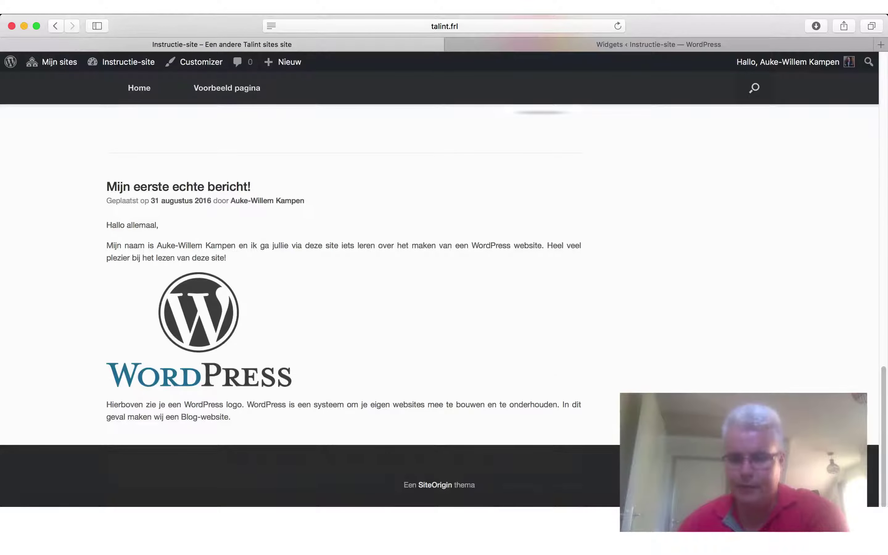
pyautogui.scroll(20, 657, 358)
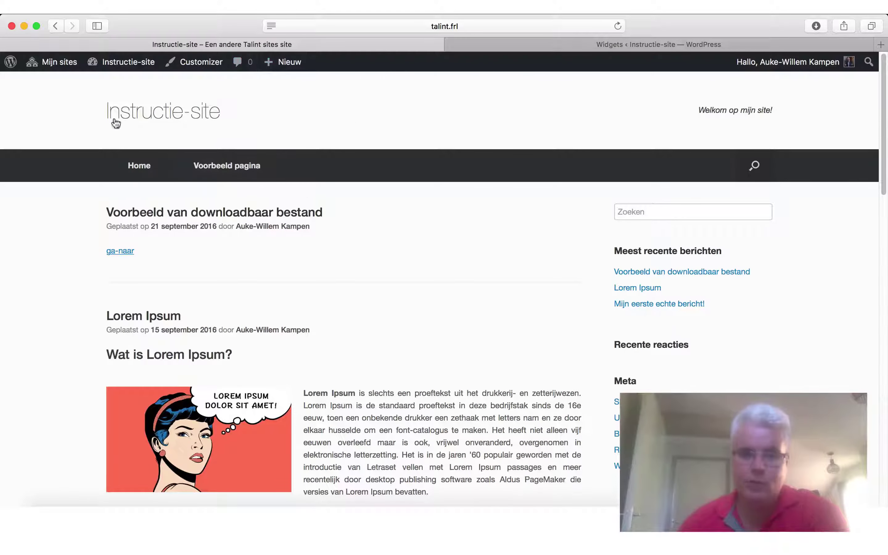
pyautogui.scroll(-5, 402, 222)
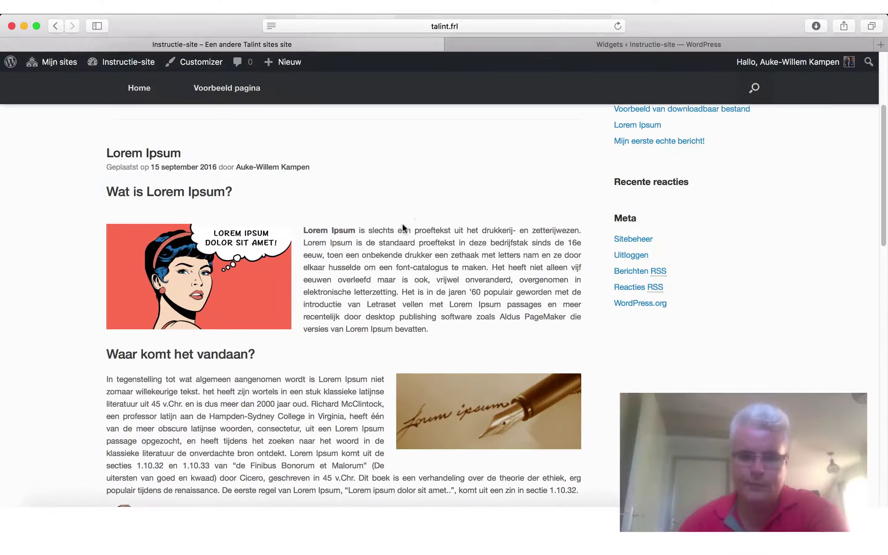
pyautogui.scroll(-10, 362, 264)
pyautogui.scroll(-15, 361, 263)
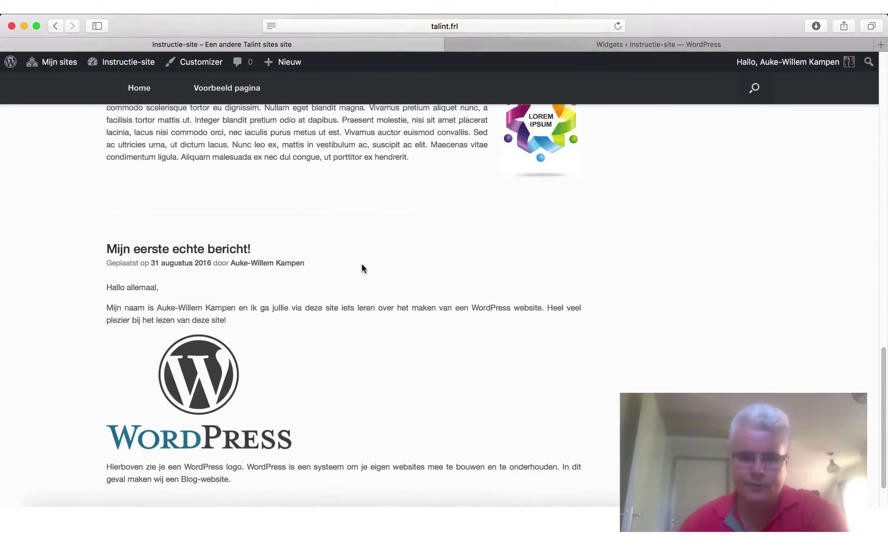
pyautogui.scroll(20, 478, 247)
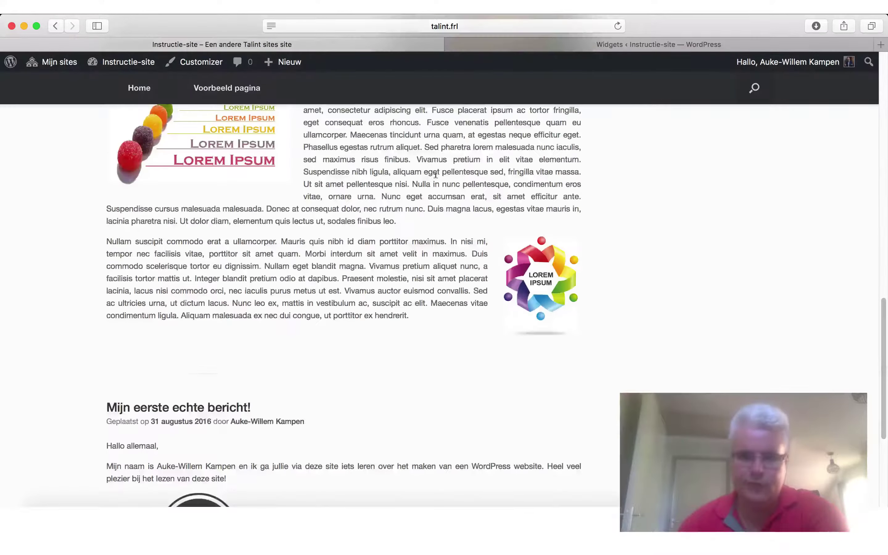
# Inspect the contents of the Voettekst widget area and compare the widget areas with the public homepage
pyautogui.click(611, 43)
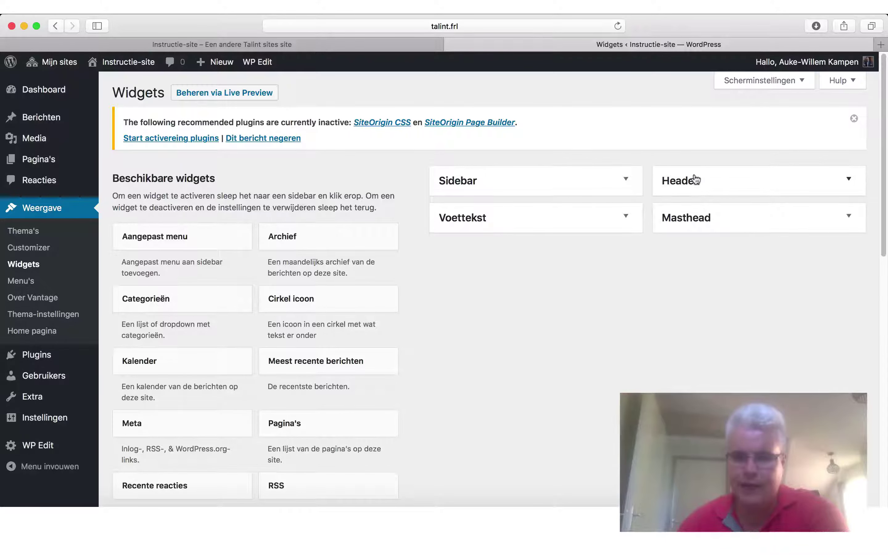
pyautogui.click(627, 217)
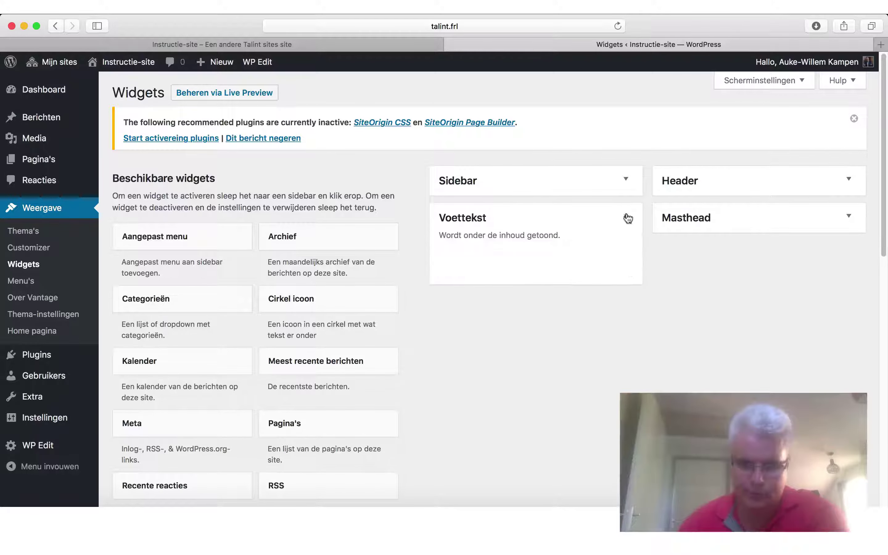
pyautogui.click(627, 218)
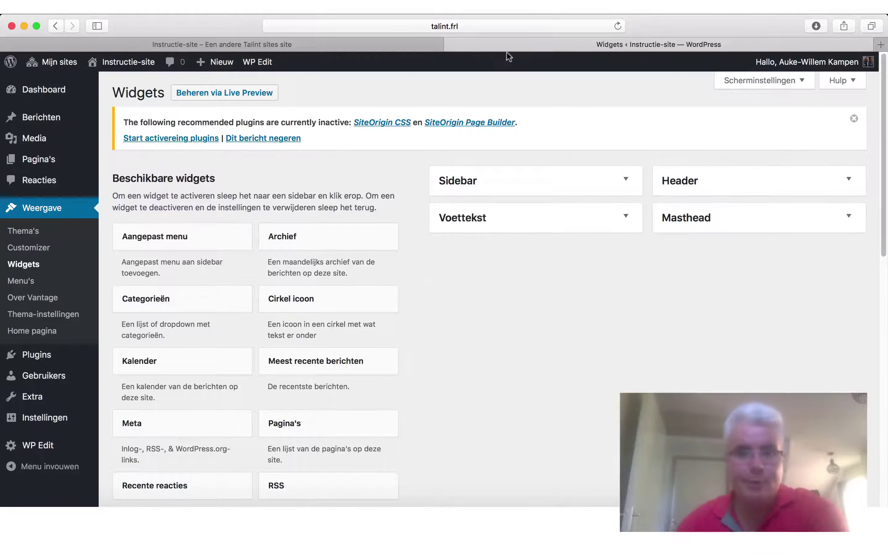
pyautogui.click(386, 42)
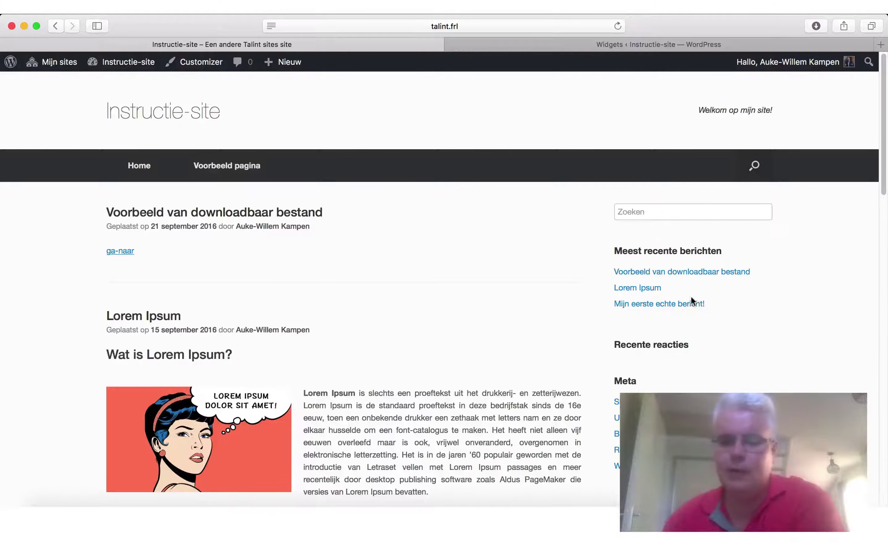
pyautogui.scroll(-15, 414, 140)
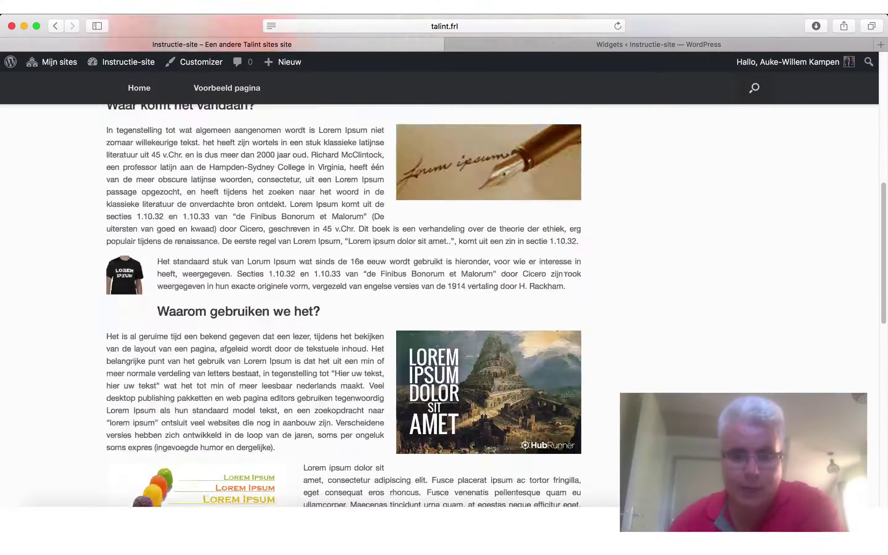
pyautogui.click(563, 41)
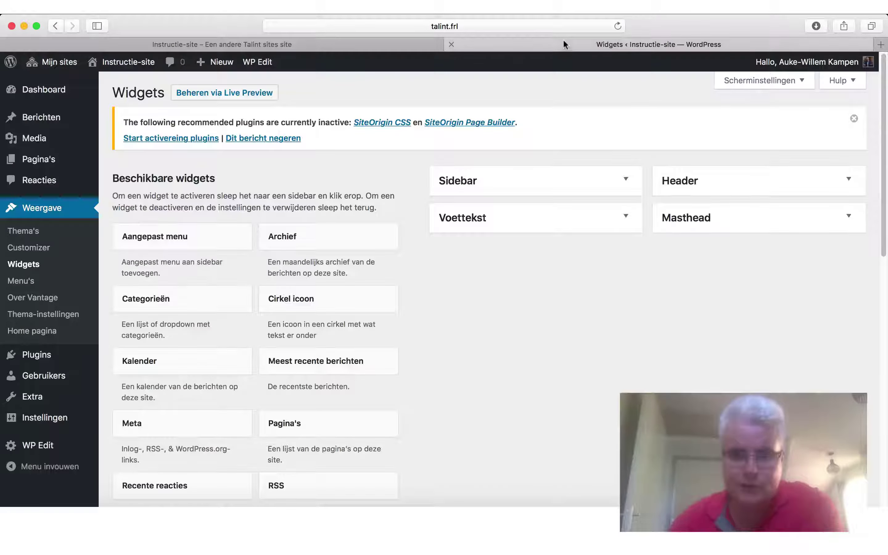
# Expand the Sidebar widget area and compare its Zoeken widget with the search options on the public homepage
pyautogui.click(626, 182)
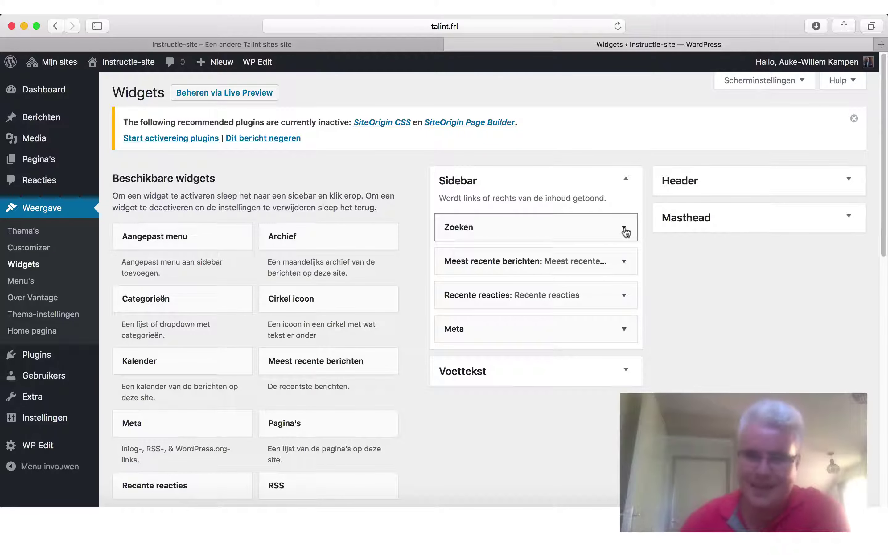
pyautogui.click(399, 45)
pyautogui.scroll(15, 681, 250)
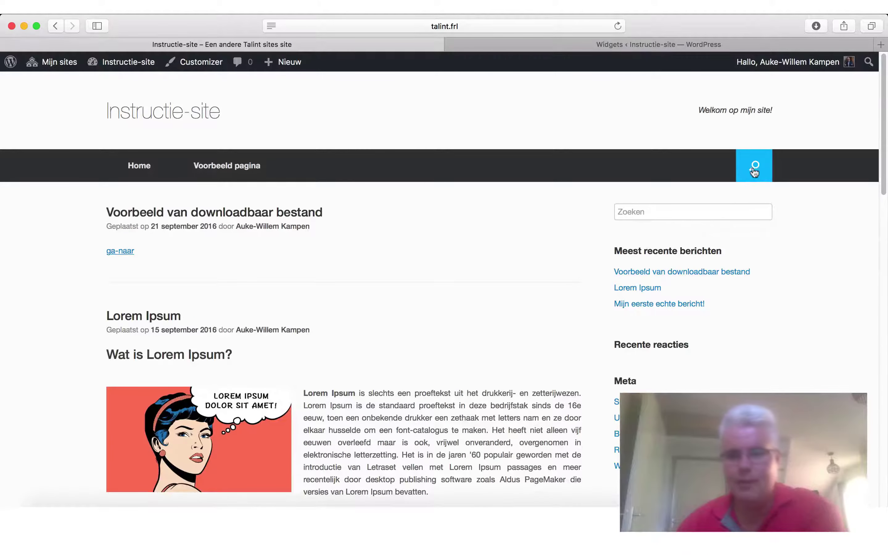
pyautogui.click(755, 171)
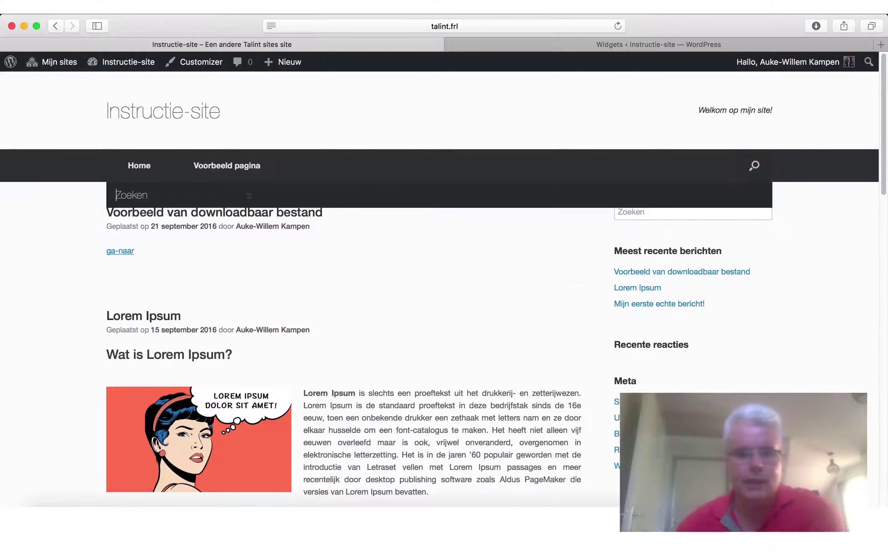
pyautogui.click(833, 201)
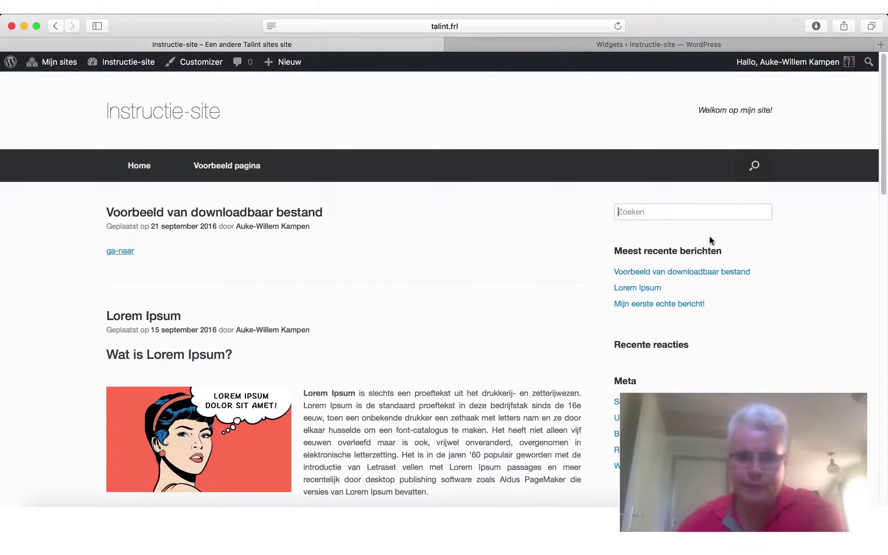
pyautogui.click(616, 46)
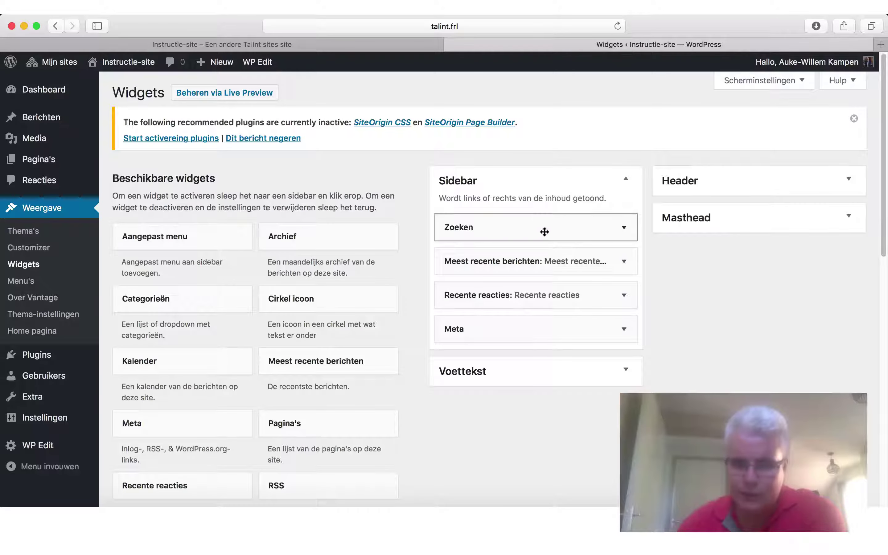
pyautogui.click(441, 45)
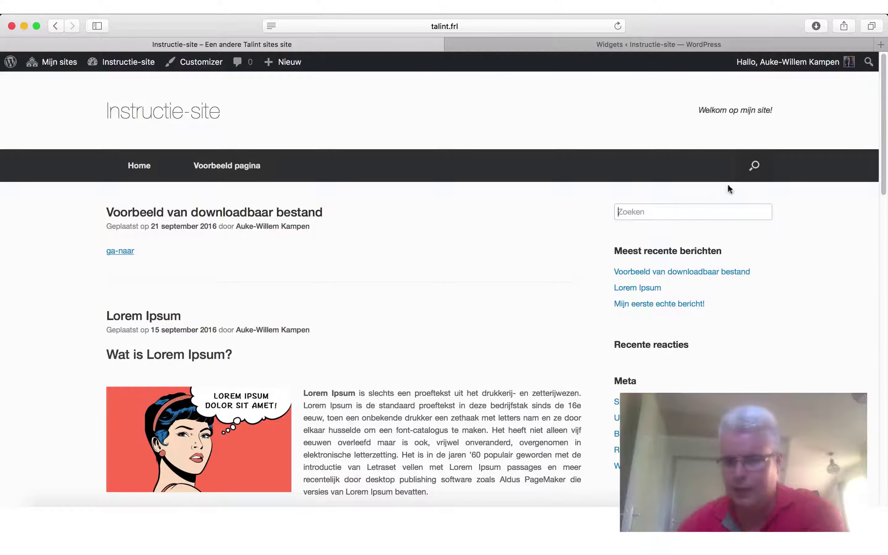
# Remove the Zoeken widget from the Sidebar area and reload the public homepage to check its sidebar
pyautogui.click(652, 44)
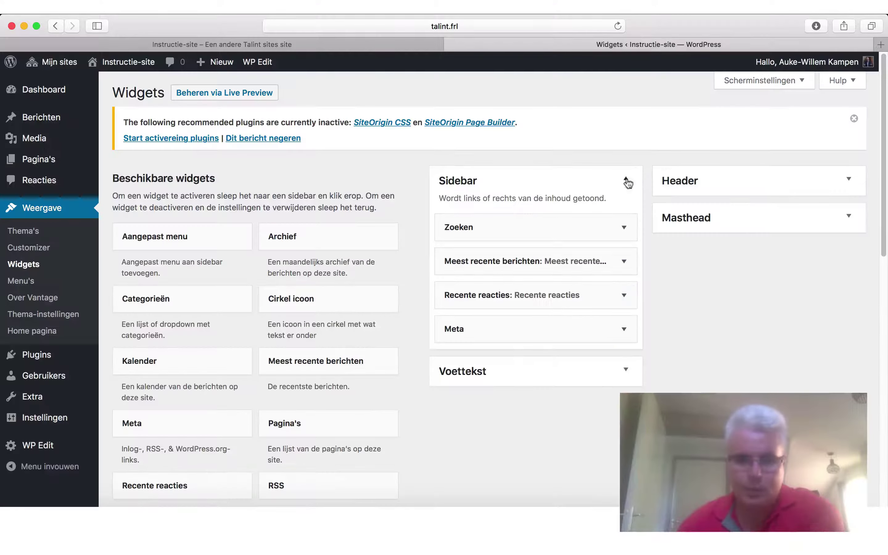
pyautogui.click(626, 231)
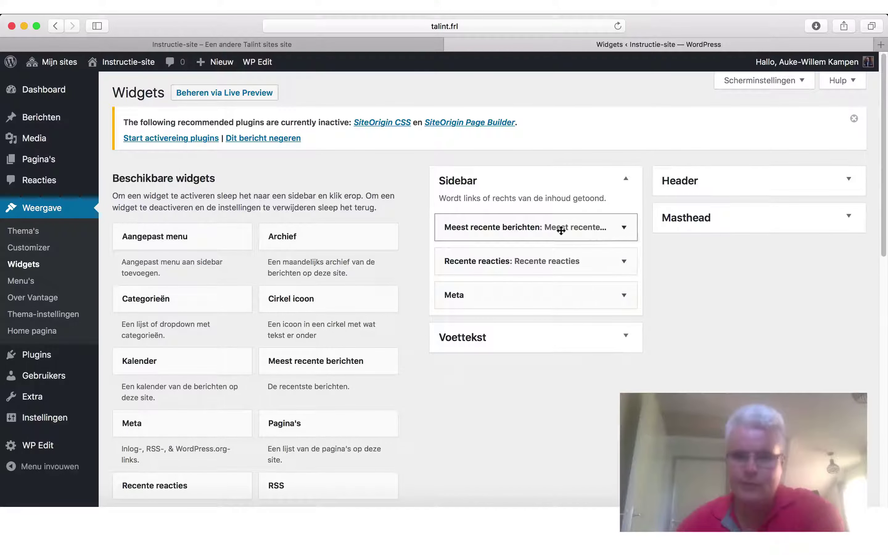
pyautogui.click(407, 45)
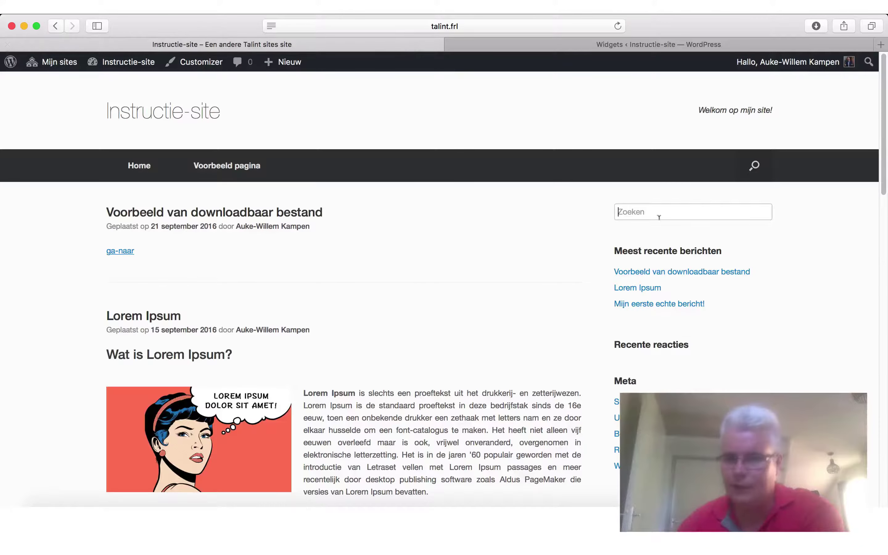
pyautogui.click(619, 28)
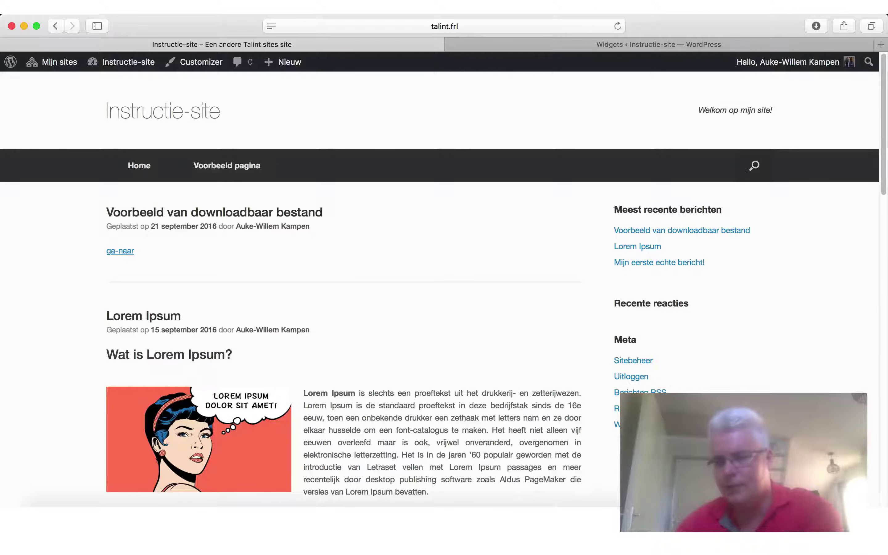
# Locate the Meest recente berichten heading on the public homepage and change that Sidebar widget's title to Nieuws
pyautogui.moveTo(615, 208); pyautogui.dragTo(728, 264)
pyautogui.click(728, 264)
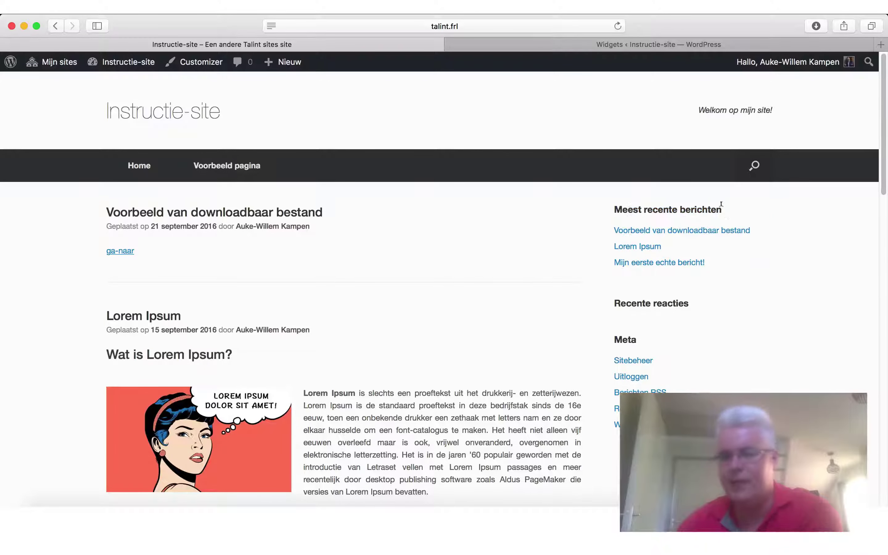
pyautogui.moveTo(721, 204); pyautogui.dragTo(618, 208)
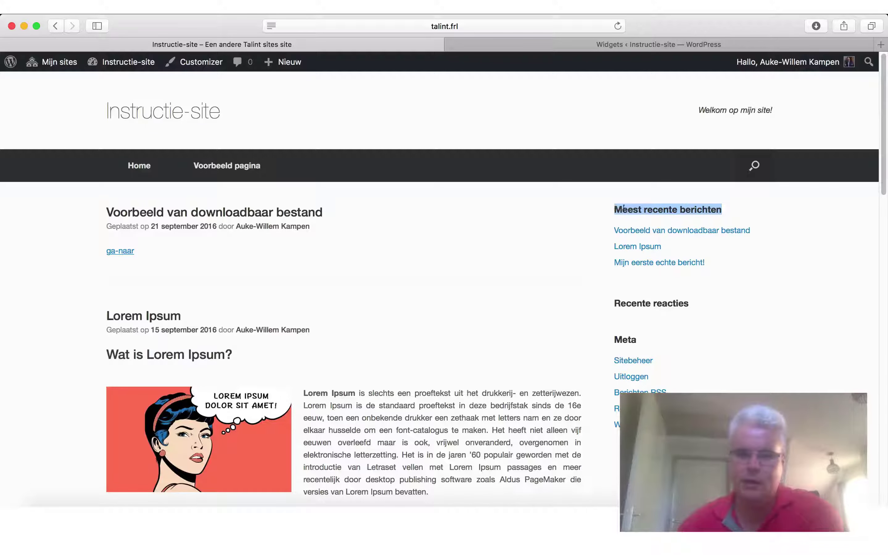
pyautogui.click(721, 209)
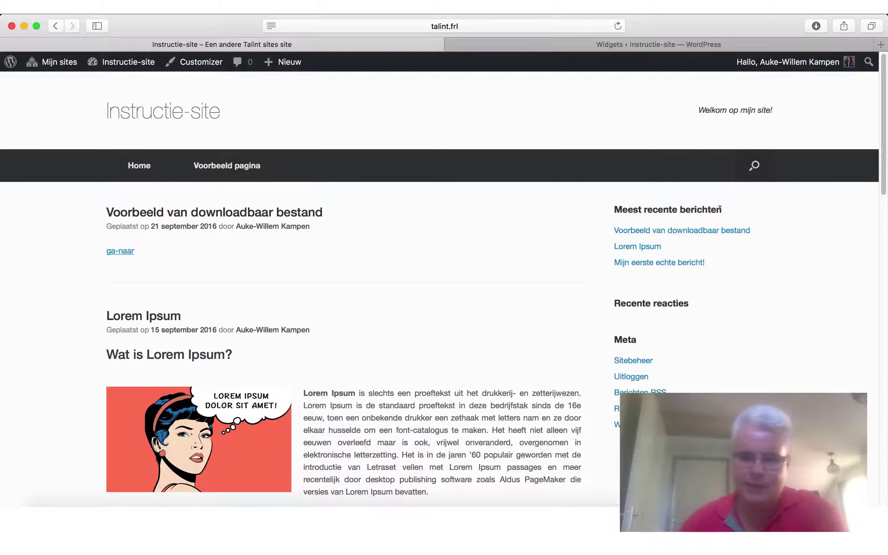
pyautogui.click(535, 42)
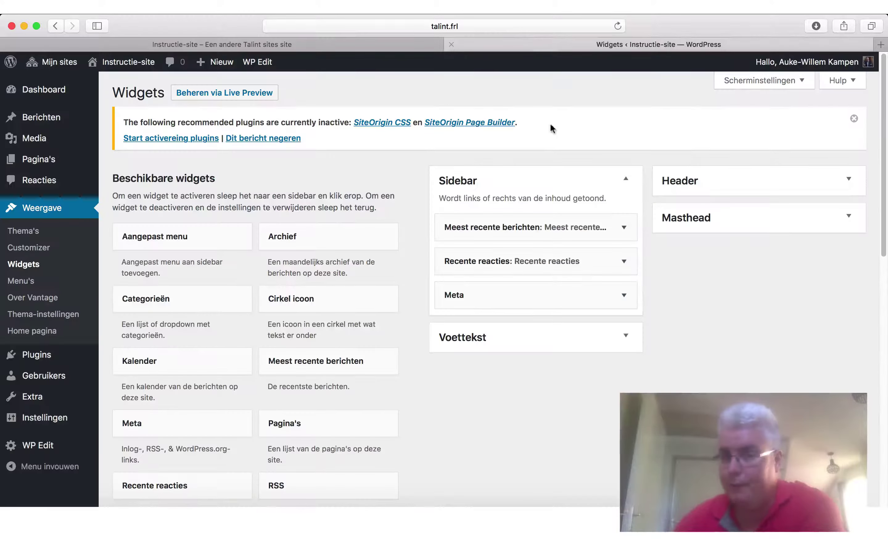
pyautogui.click(624, 228)
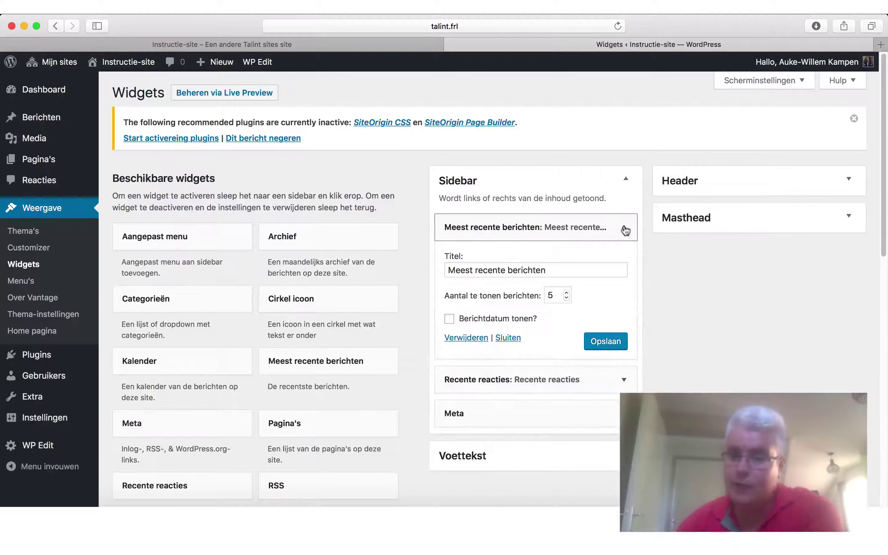
pyautogui.moveTo(447, 270); pyautogui.dragTo(567, 271)
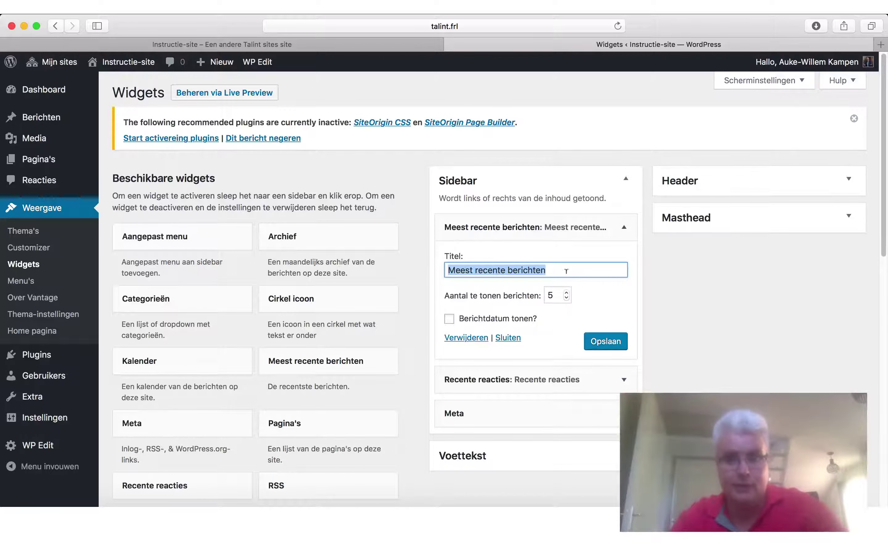
pyautogui.write('Nieuws')
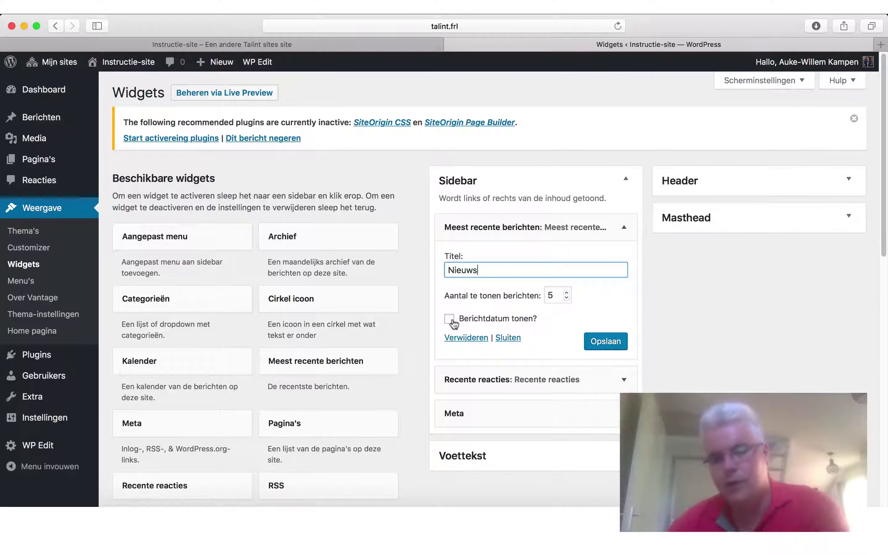
# Enable the post date display for the Nieuws widget, save it and reload the public homepage to check
pyautogui.click(415, 47)
pyautogui.click(518, 47)
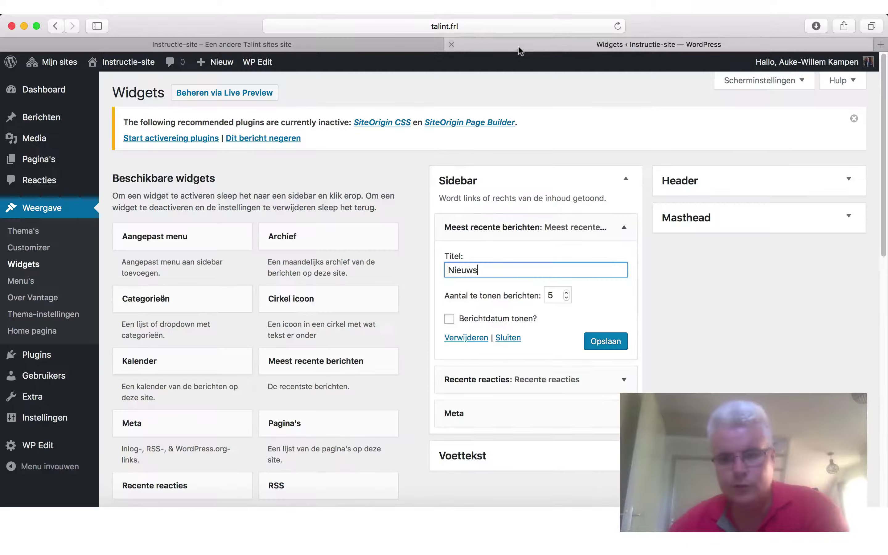
pyautogui.click(450, 319)
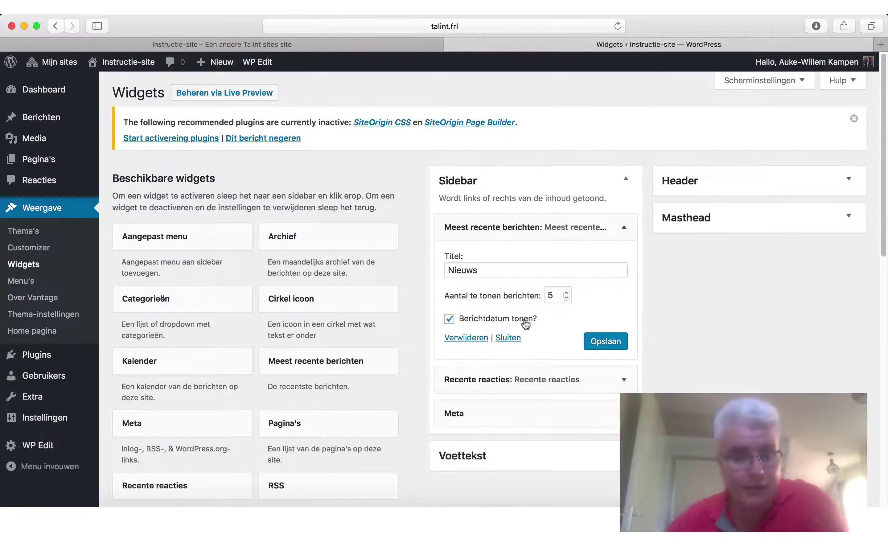
pyautogui.click(617, 343)
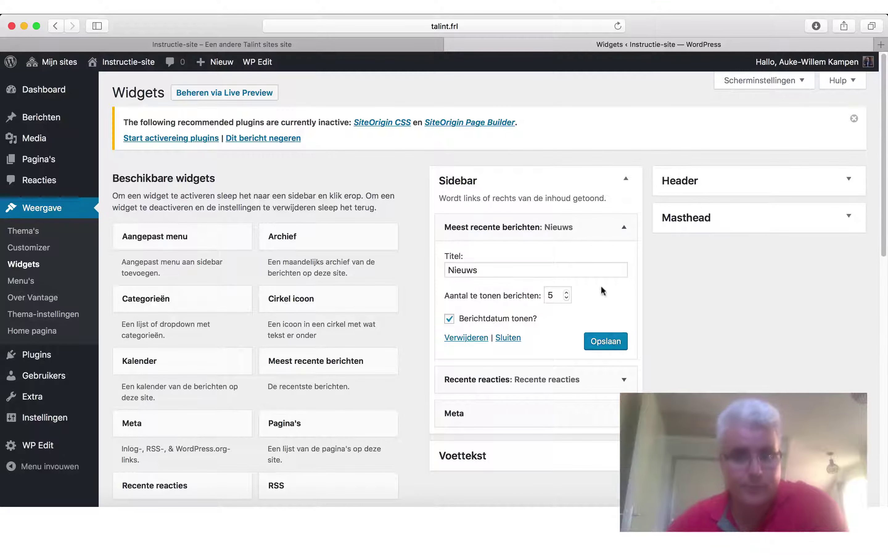
pyautogui.click(391, 43)
pyautogui.click(619, 26)
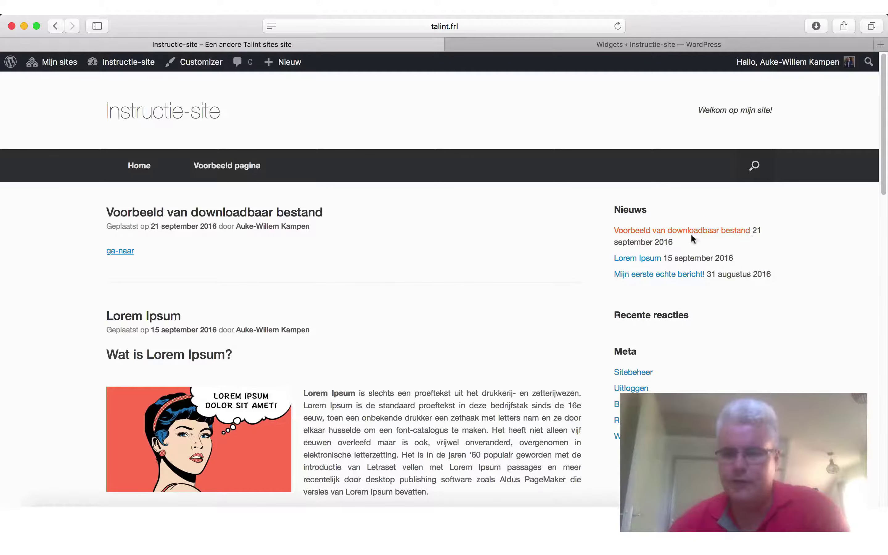
# Turn off the post date display in the Nieuws widget, save it and check the reloaded public homepage
pyautogui.click(529, 48)
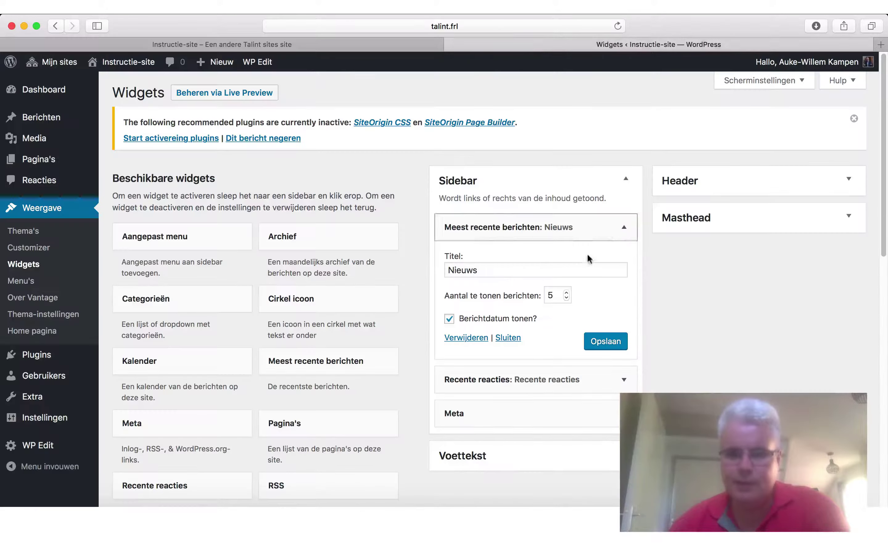
pyautogui.click(469, 320)
pyautogui.click(595, 342)
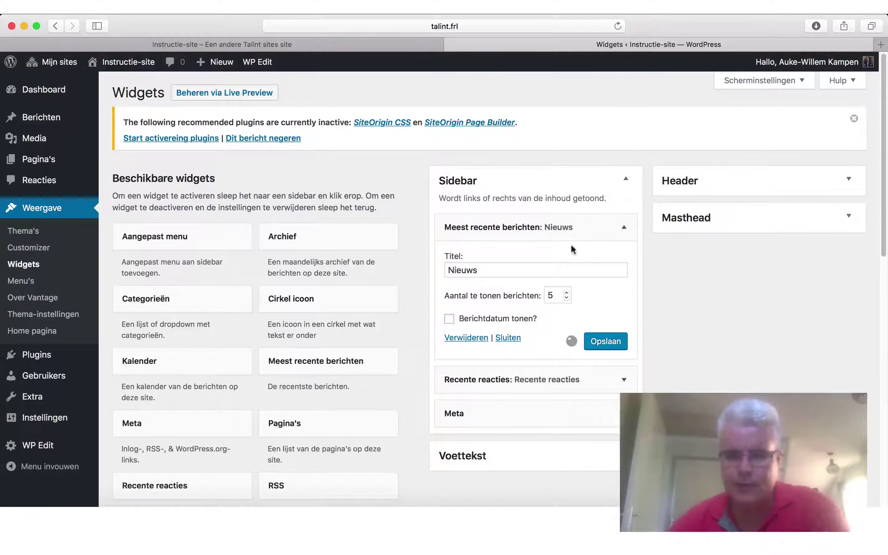
pyautogui.click(419, 46)
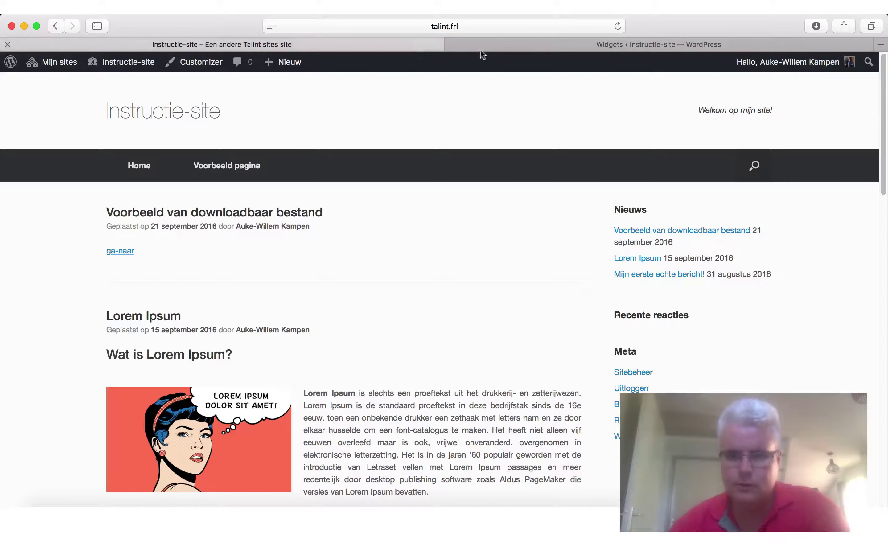
pyautogui.click(618, 26)
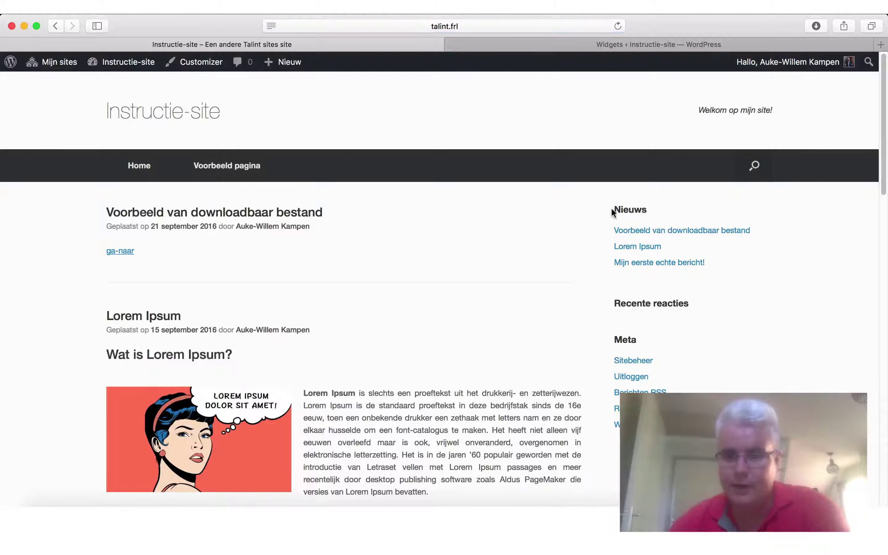
pyautogui.moveTo(612, 208); pyautogui.dragTo(655, 207)
pyautogui.click(657, 206)
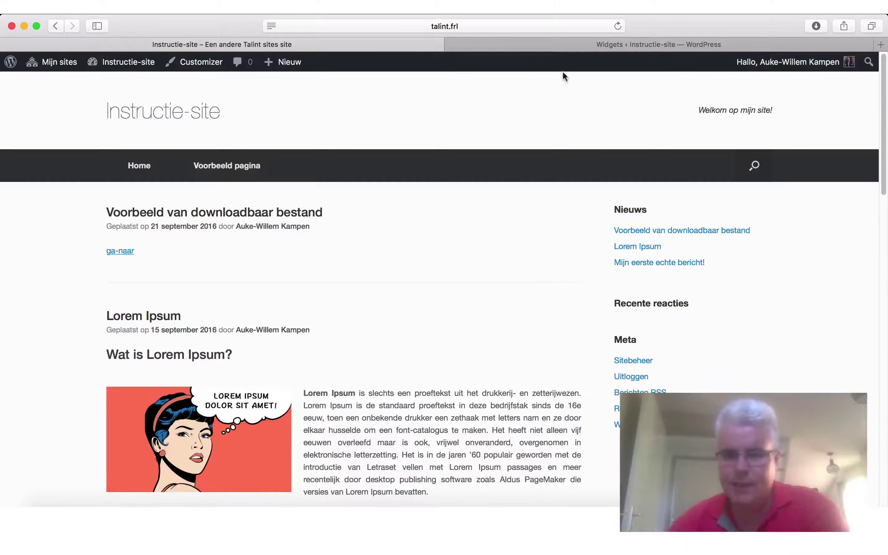
# Collapse the Nieuws widget and remove the Recente reacties widget from the Sidebar area
pyautogui.click(571, 44)
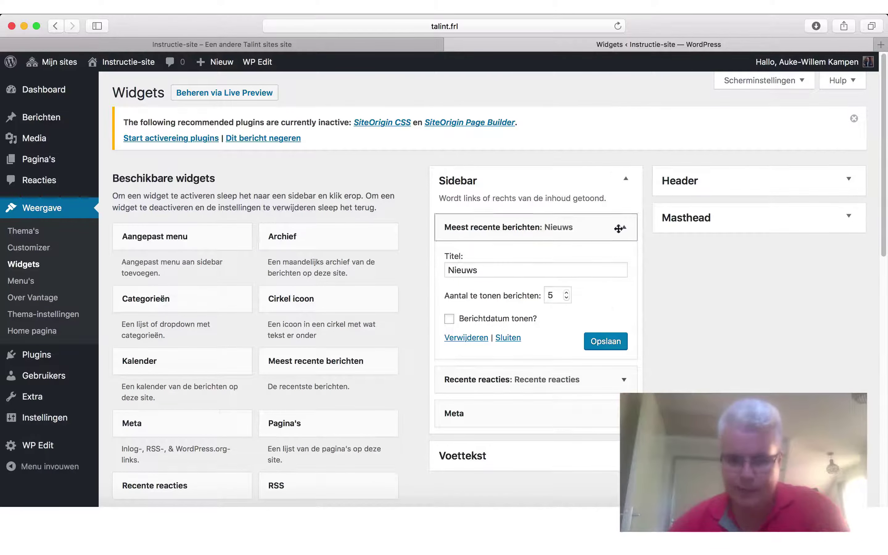
pyautogui.click(625, 228)
pyautogui.click(625, 262)
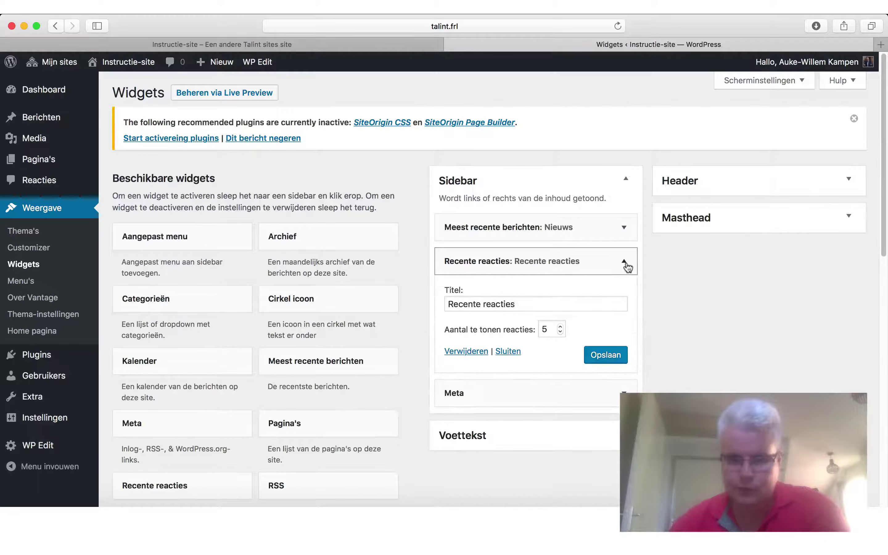
pyautogui.click(473, 351)
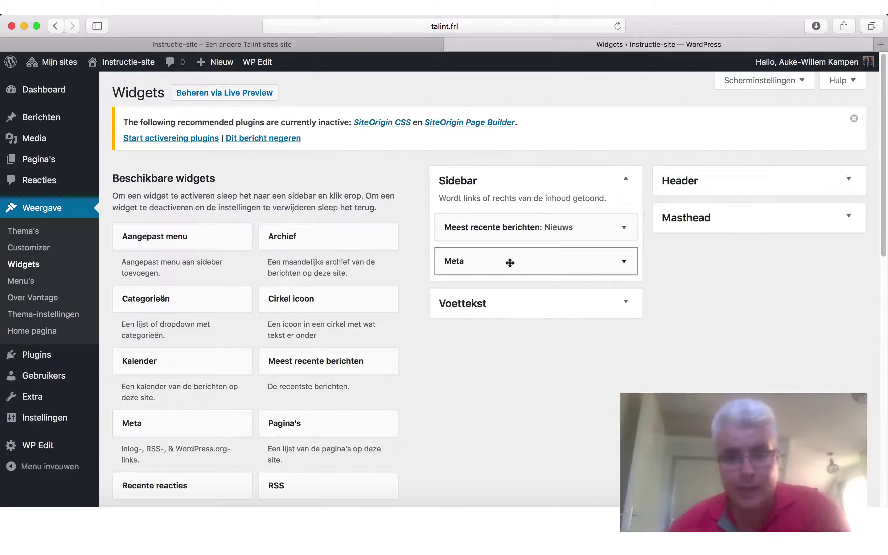
# Inspect the settings of the Meta and Nieuws widgets, collapse both and check the public homepage's sidebar
pyautogui.click(624, 261)
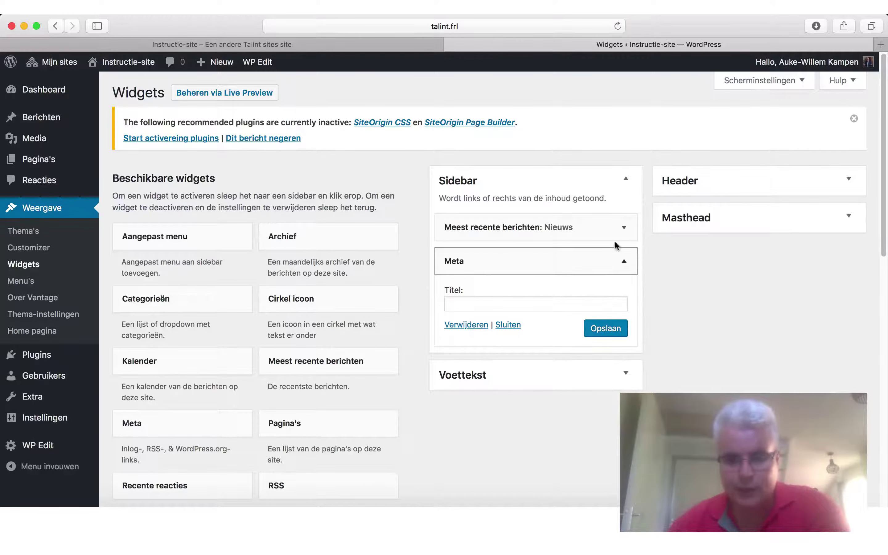
pyautogui.click(623, 228)
pyautogui.scroll(-1, 643, 271)
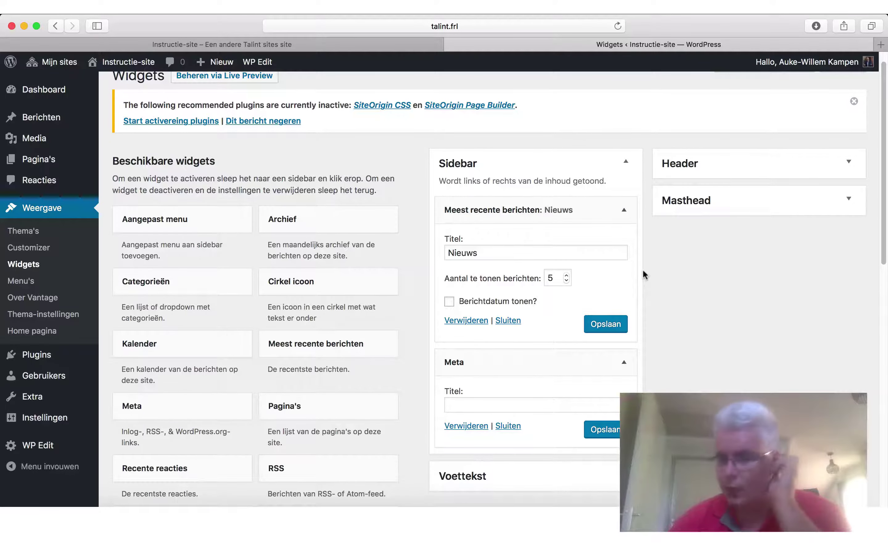
pyautogui.click(622, 210)
pyautogui.click(621, 247)
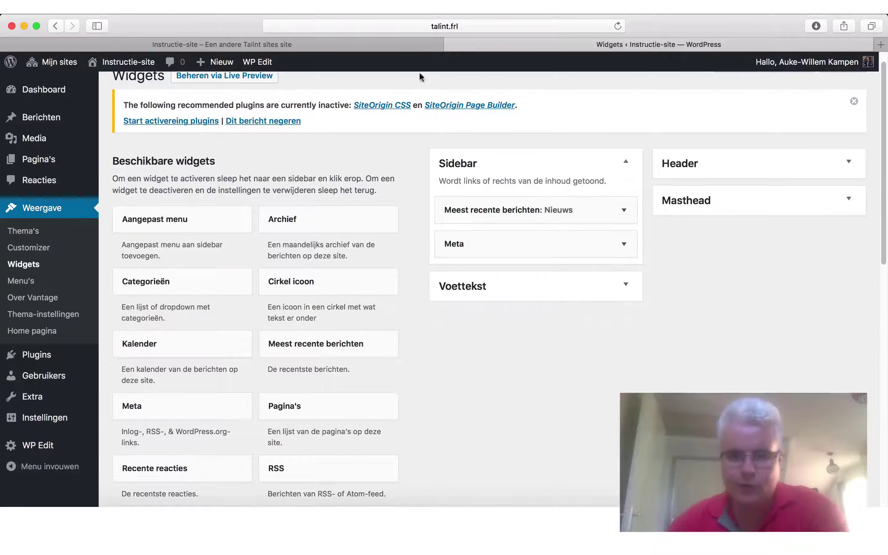
pyautogui.click(402, 45)
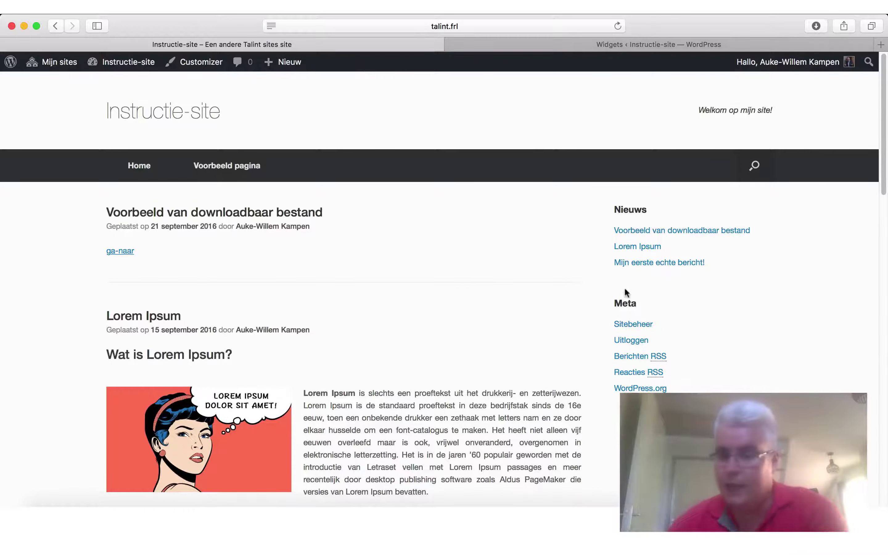
# Move the Meta widget above the Nieuws widget in the Sidebar area and reload the public homepage
pyautogui.click(573, 44)
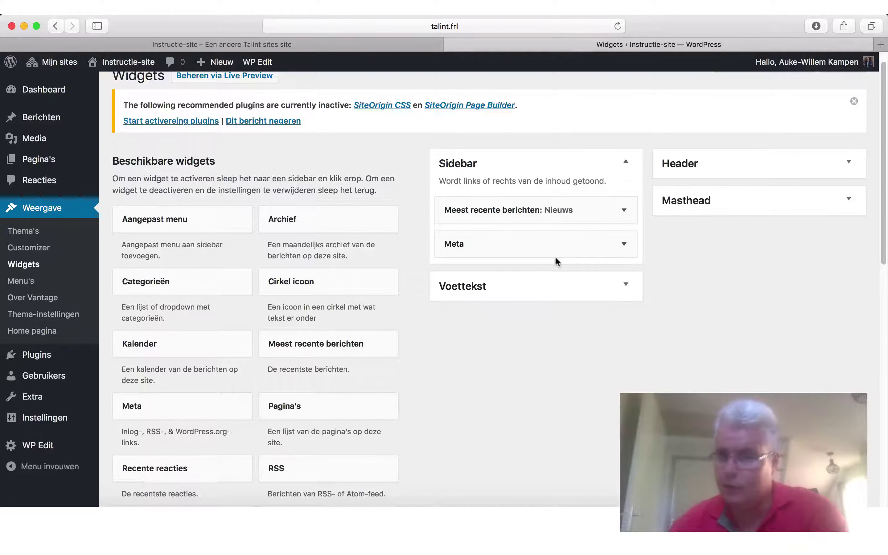
pyautogui.moveTo(546, 247); pyautogui.dragTo(547, 205)
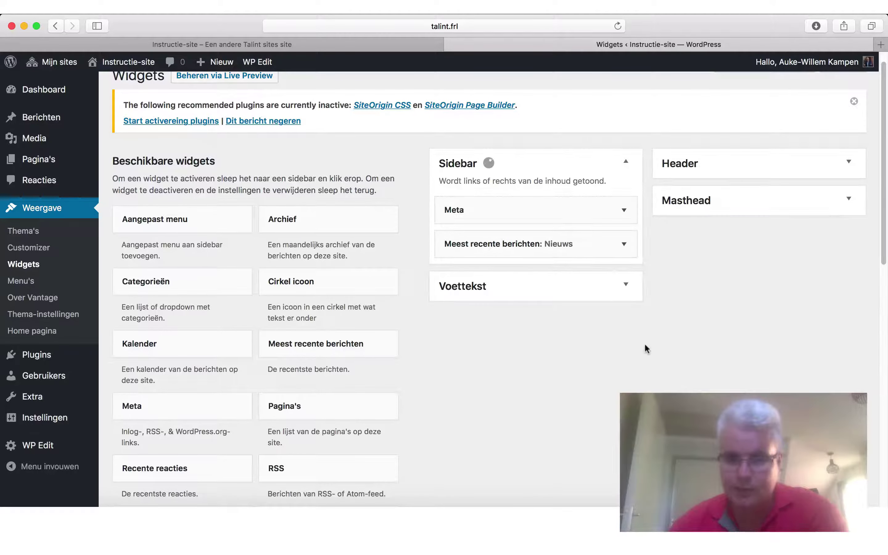
pyautogui.click(410, 44)
pyautogui.click(618, 26)
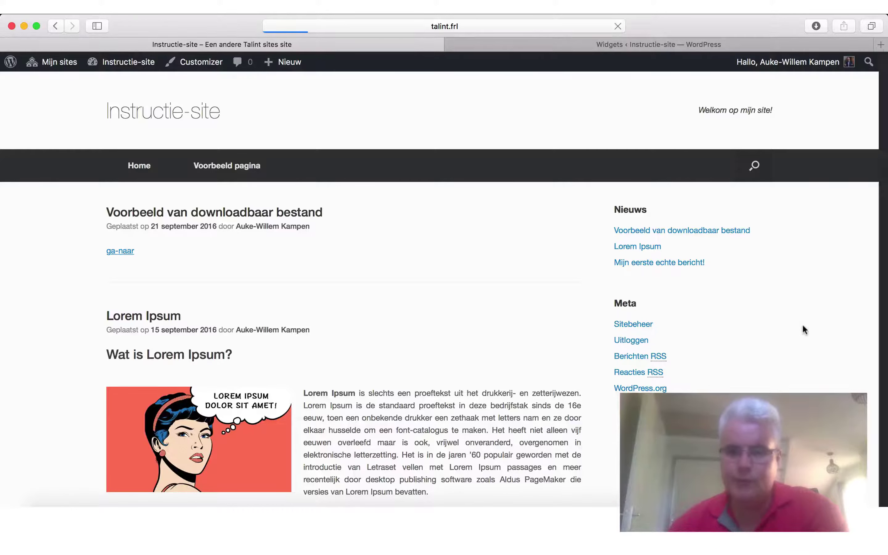
# Remove the Meta widget from the Sidebar area and check the whole reloaded public homepage
pyautogui.click(537, 41)
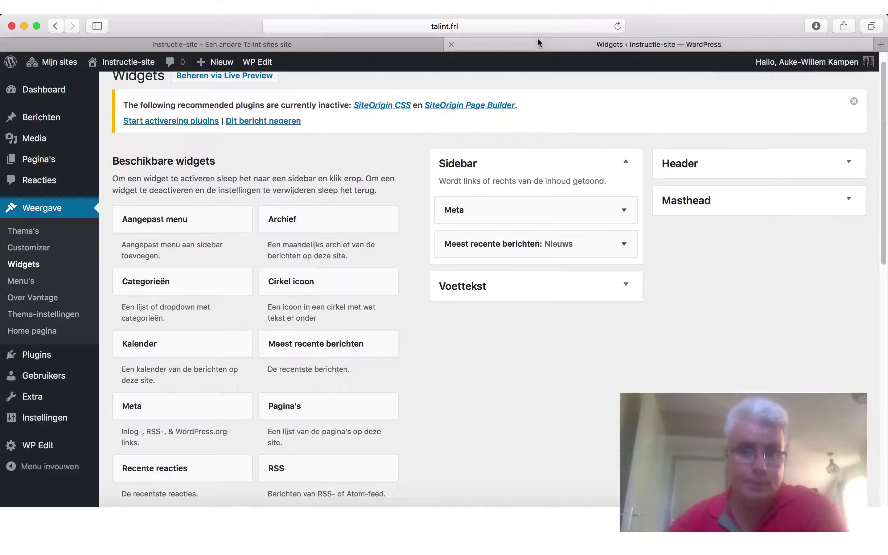
pyautogui.click(622, 212)
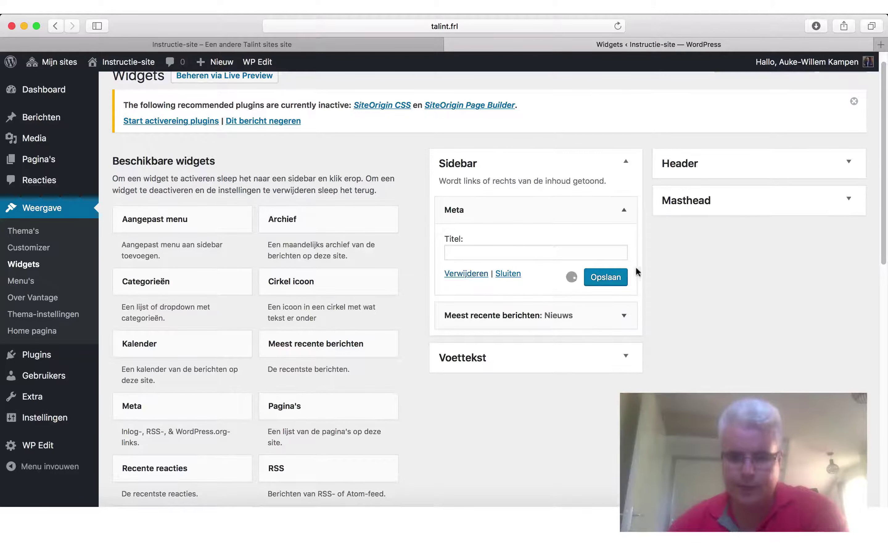
pyautogui.click(410, 44)
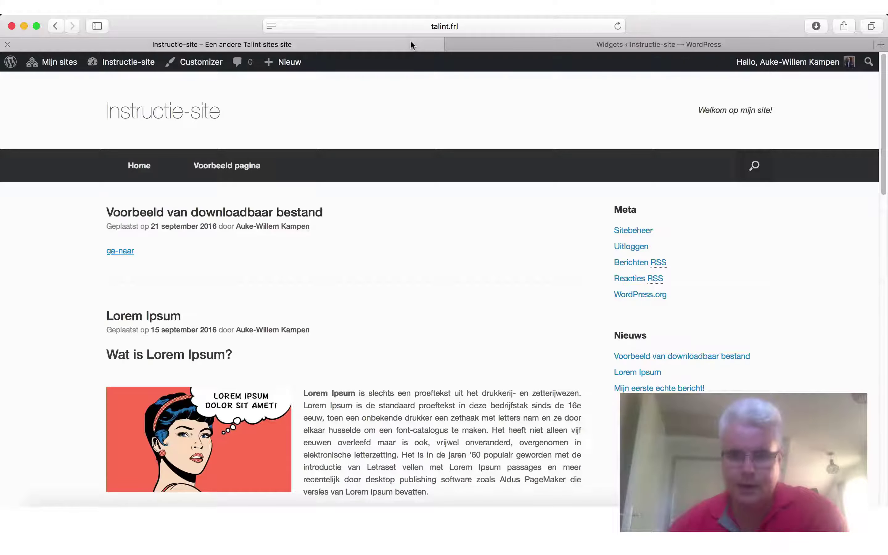
pyautogui.click(617, 26)
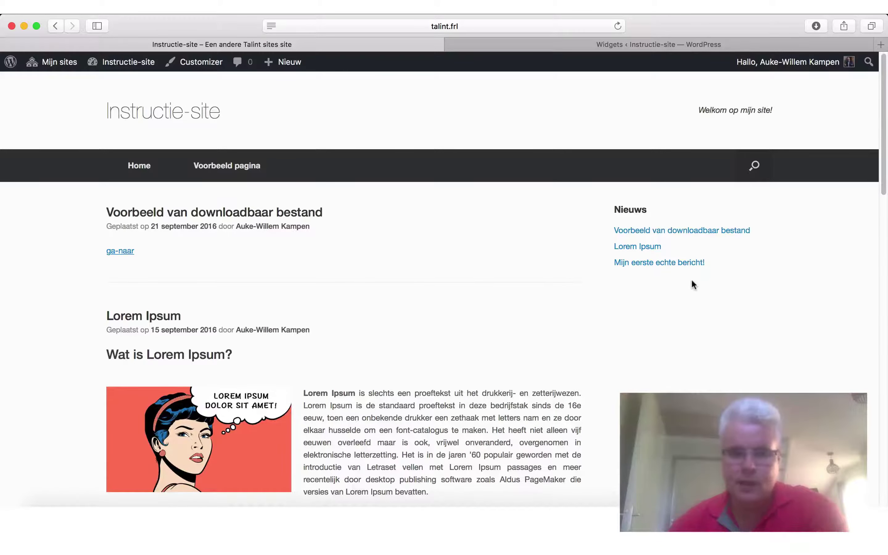
pyautogui.scroll(-15, 692, 279)
pyautogui.scroll(15, 692, 285)
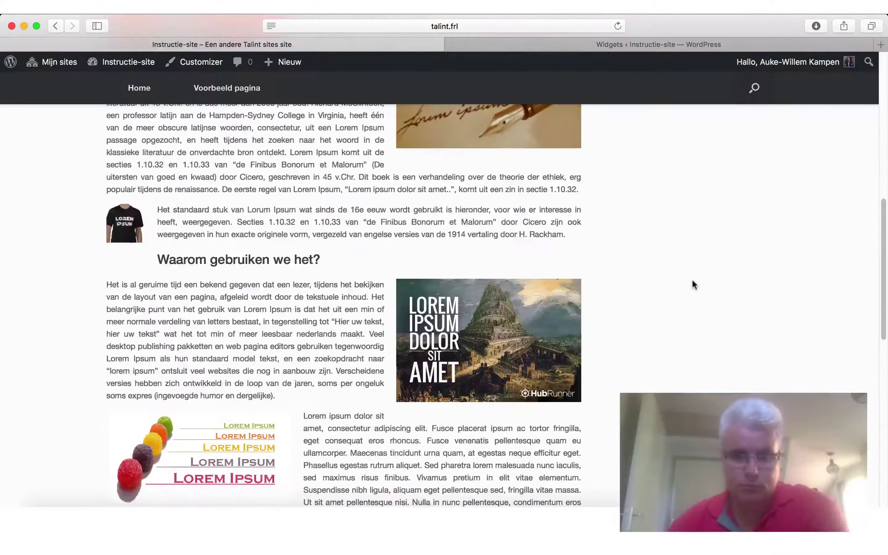
# Add the Zoeken widget above the Nieuws widget in the Sidebar area and remove it again
pyautogui.click(564, 43)
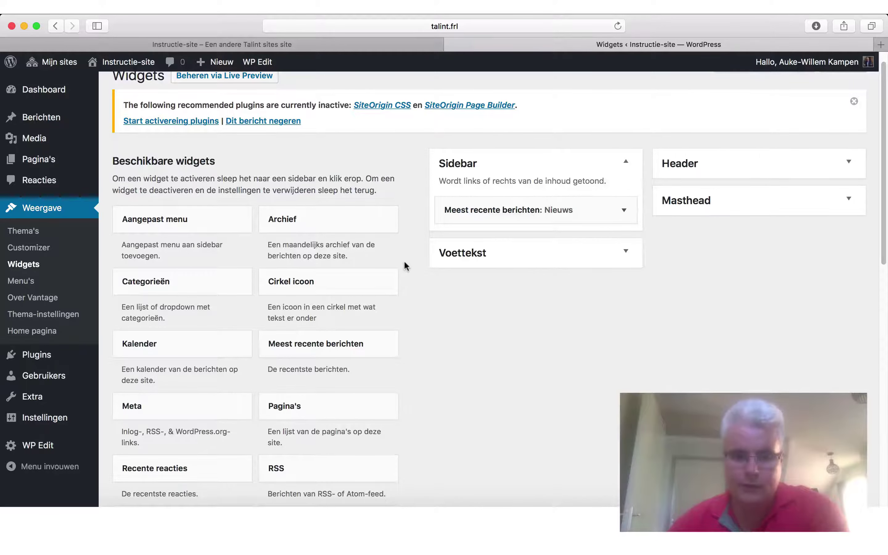
pyautogui.scroll(-15, 403, 261)
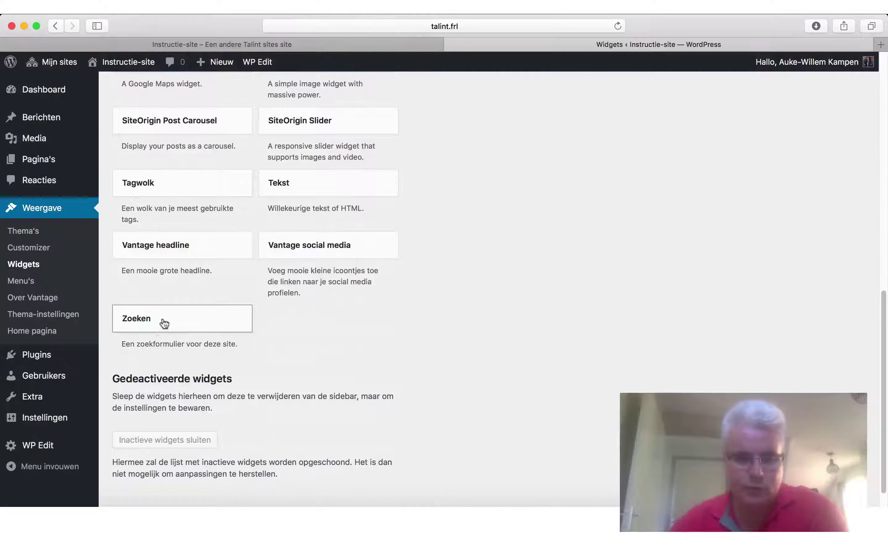
pyautogui.moveTo(163, 324); pyautogui.dragTo(539, 154)
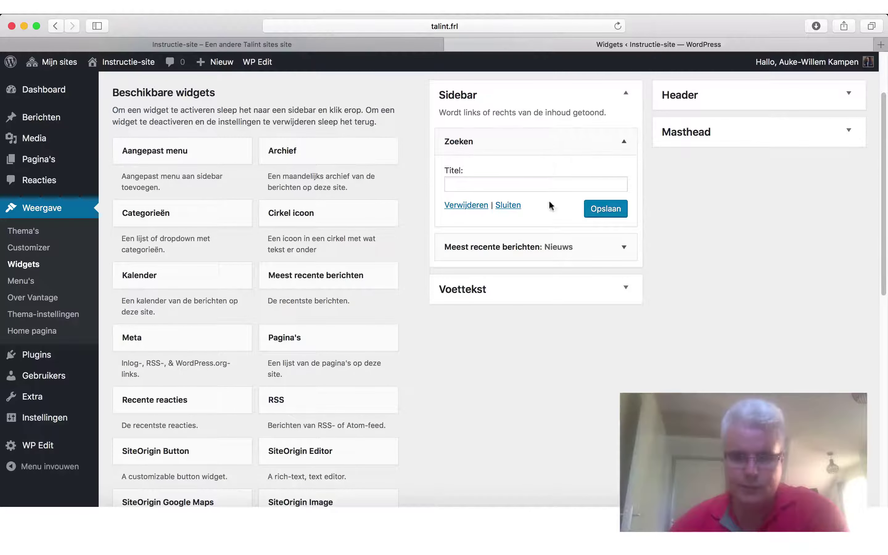
pyautogui.click(480, 209)
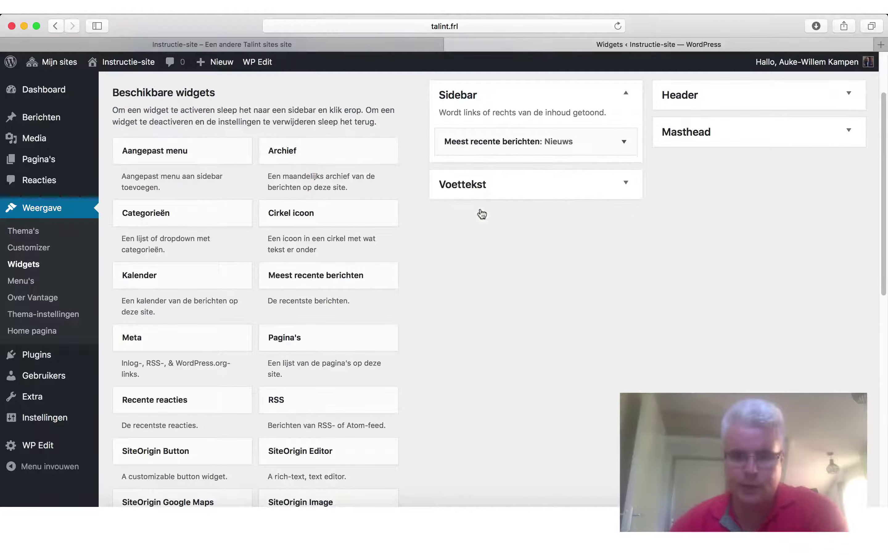
# Add the Zoeken widget below the Nieuws widget in the Sidebar area, check the public homepage and remove the widget again
pyautogui.scroll(-10, 410, 249)
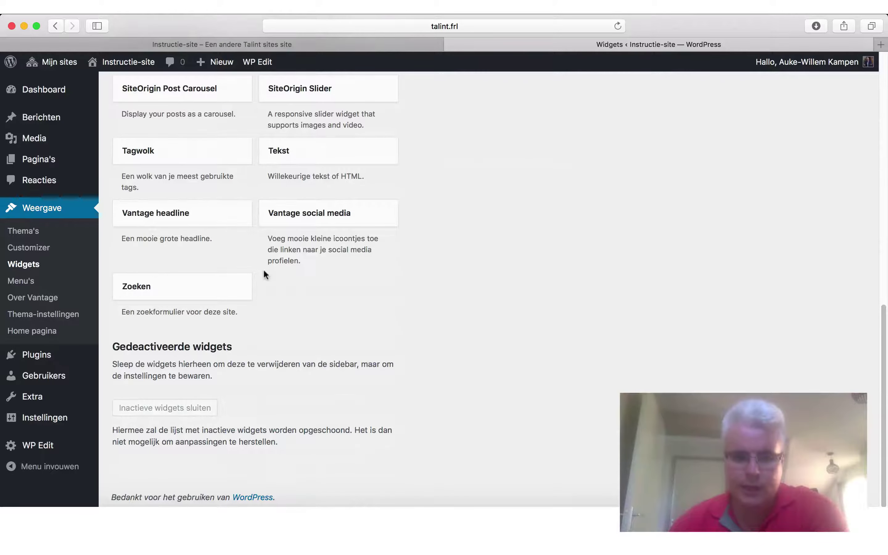
pyautogui.click(194, 292)
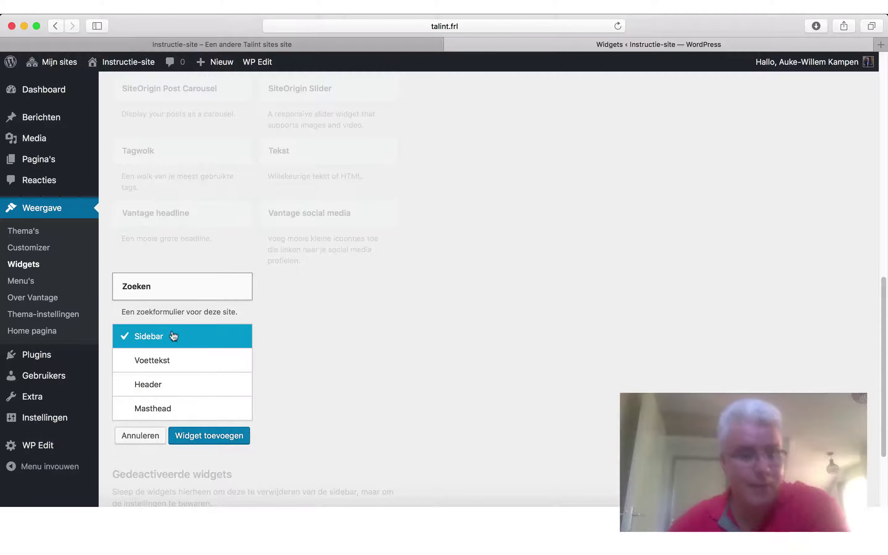
pyautogui.click(151, 361)
pyautogui.click(163, 385)
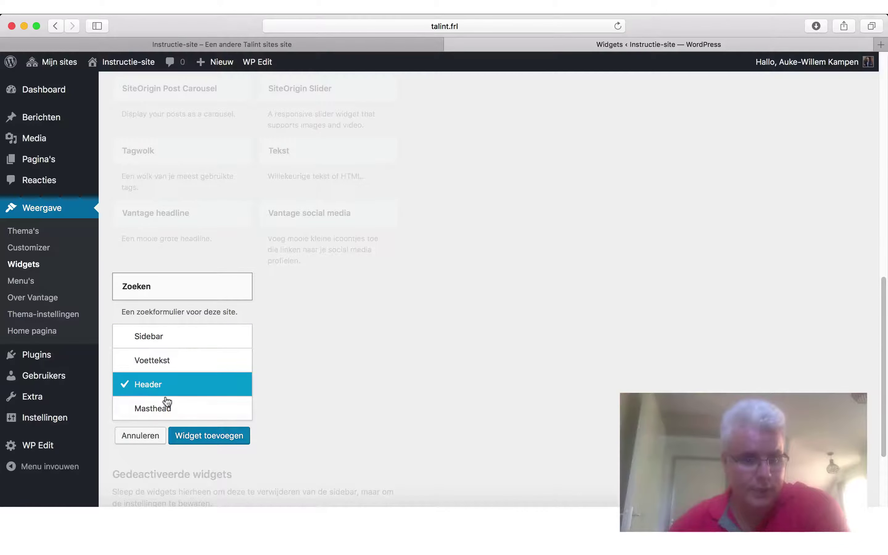
pyautogui.click(156, 407)
pyautogui.click(155, 341)
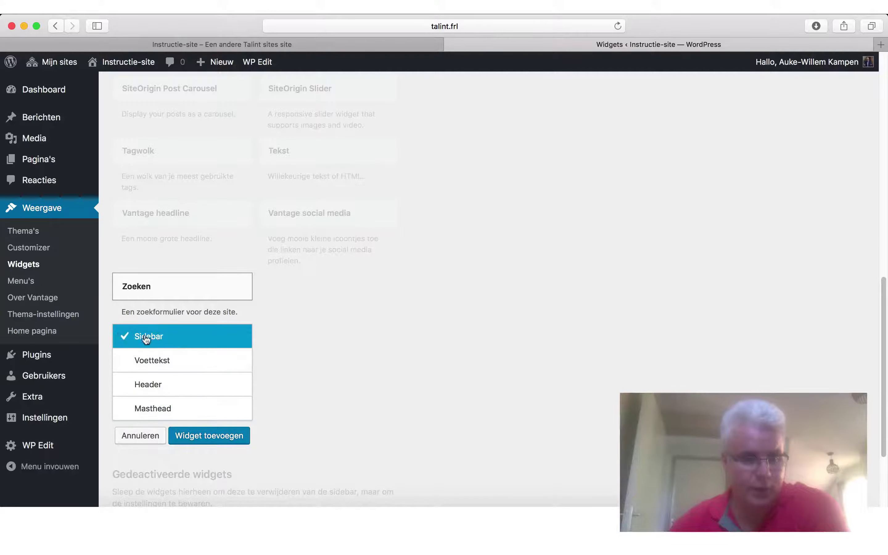
pyautogui.click(219, 437)
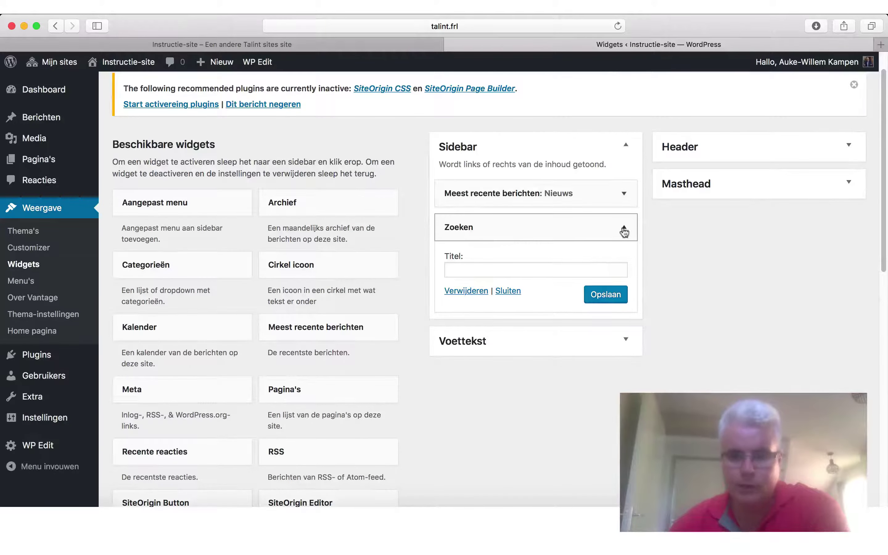
pyautogui.click(393, 42)
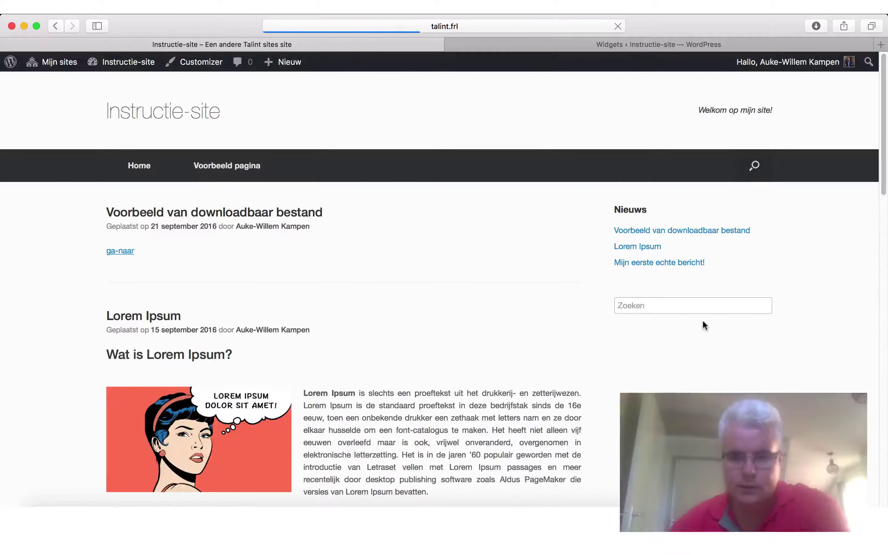
pyautogui.click(517, 42)
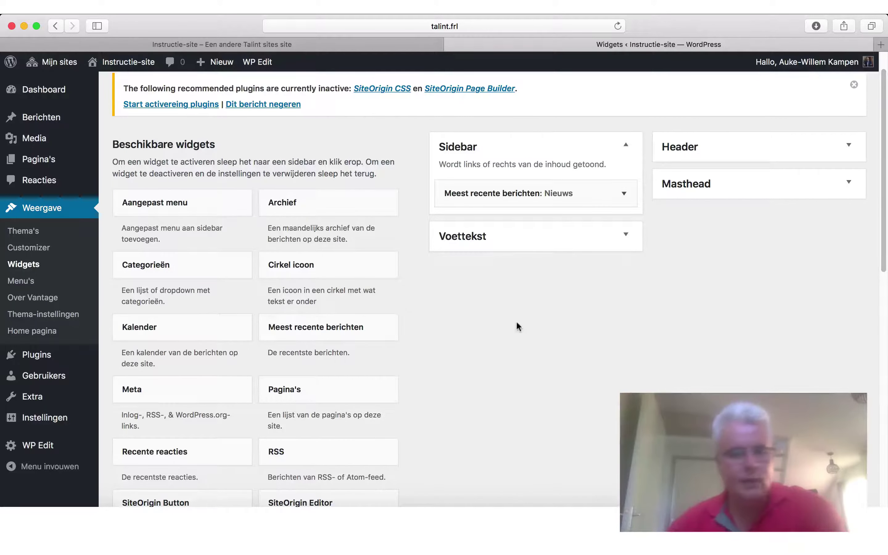
# Look through the whole list of available widgets on the Widgets page
pyautogui.scroll(-5, 409, 250)
pyautogui.scroll(-10, 409, 250)
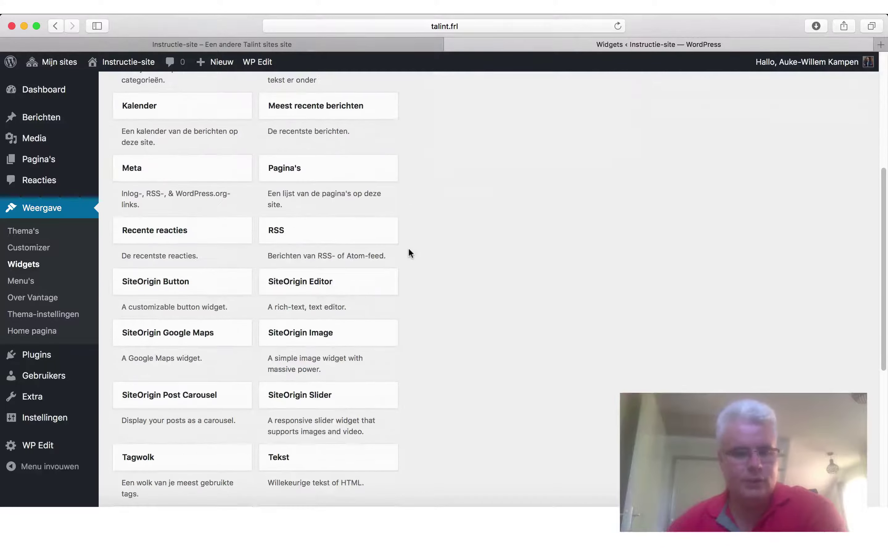
pyautogui.scroll(-8, 410, 253)
pyautogui.scroll(13, 412, 254)
pyautogui.scroll(12, 411, 255)
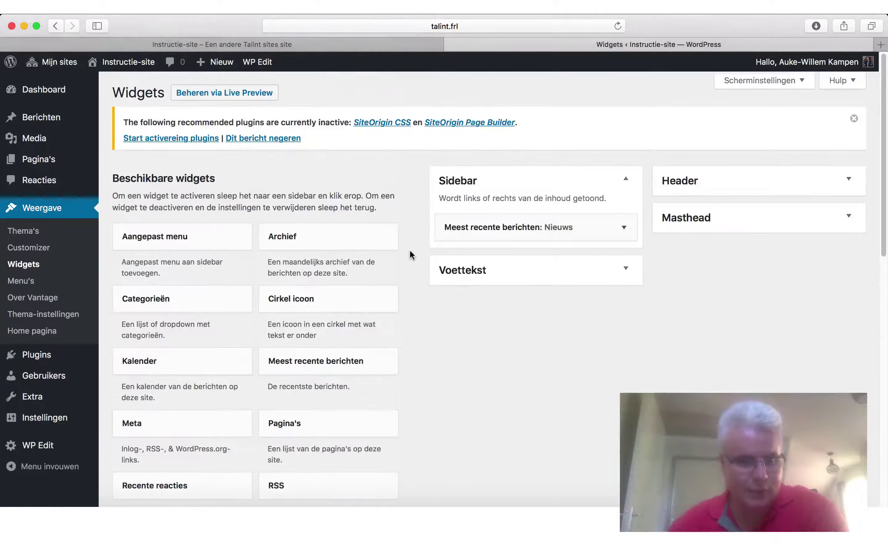
pyautogui.scroll(-13, 411, 255)
pyautogui.scroll(8, 410, 254)
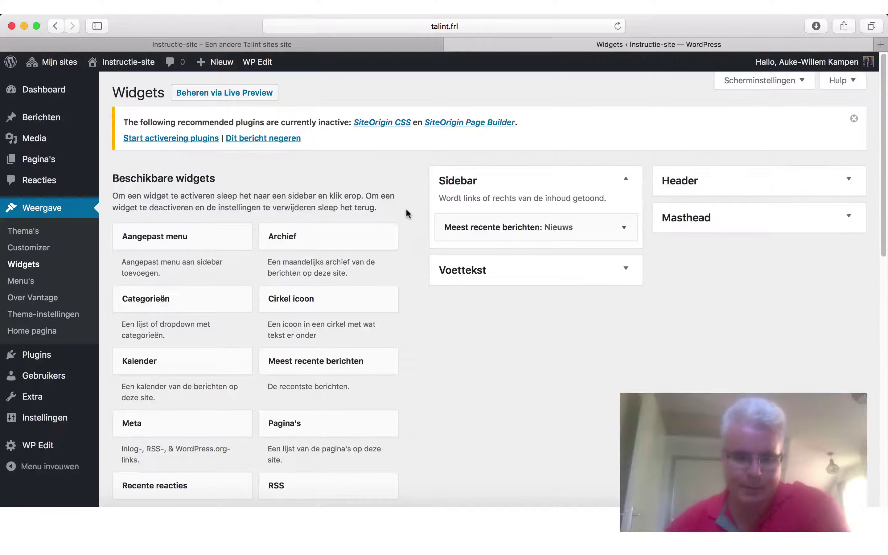
pyautogui.scroll(-10, 406, 208)
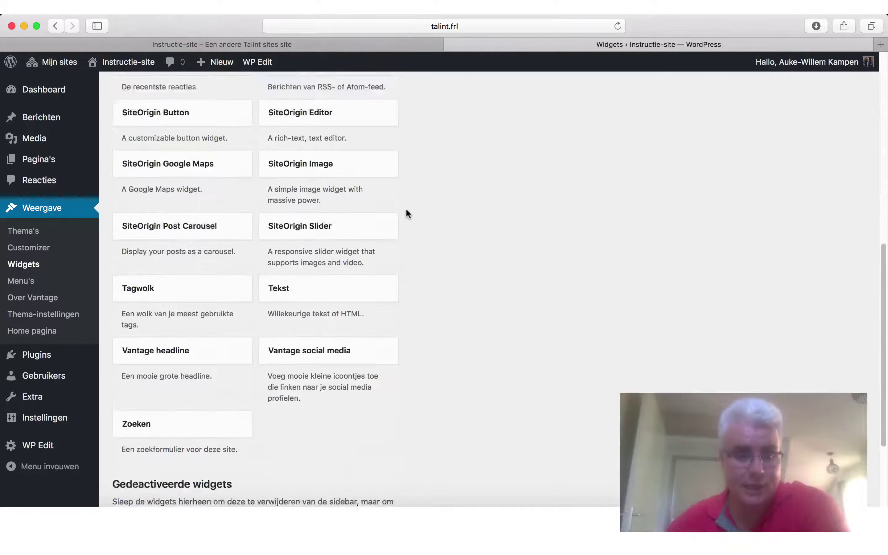
pyautogui.scroll(15, 406, 208)
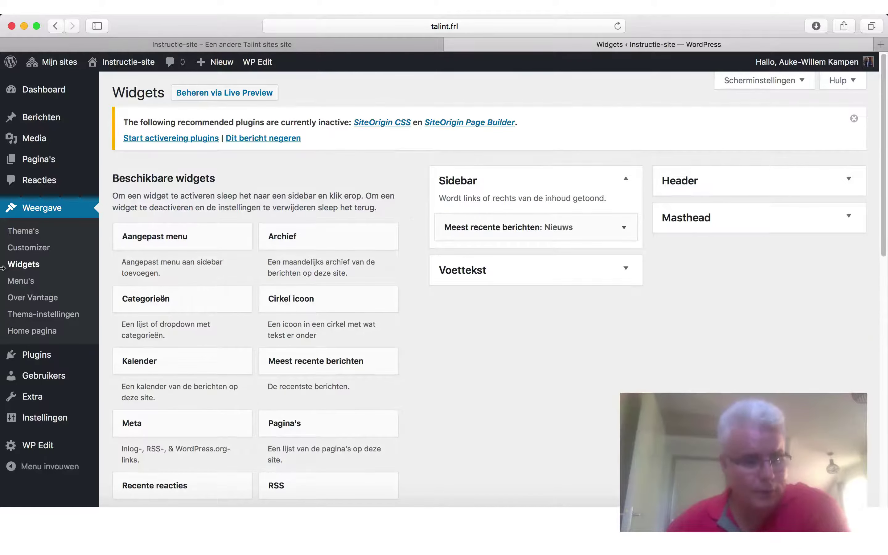
# Open the list of installed plugins and examine the SiteOrigin Widgets Bundle entry
pyautogui.moveTo(33, 361)
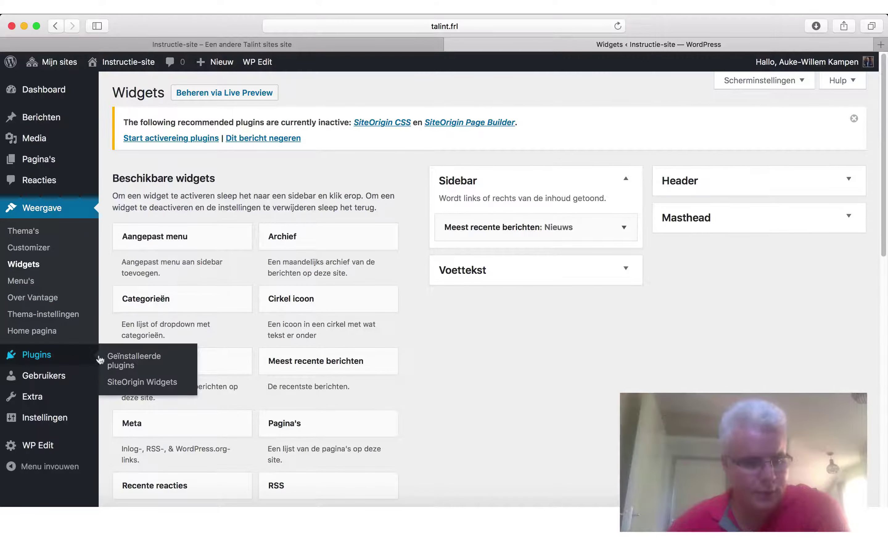
pyautogui.click(140, 357)
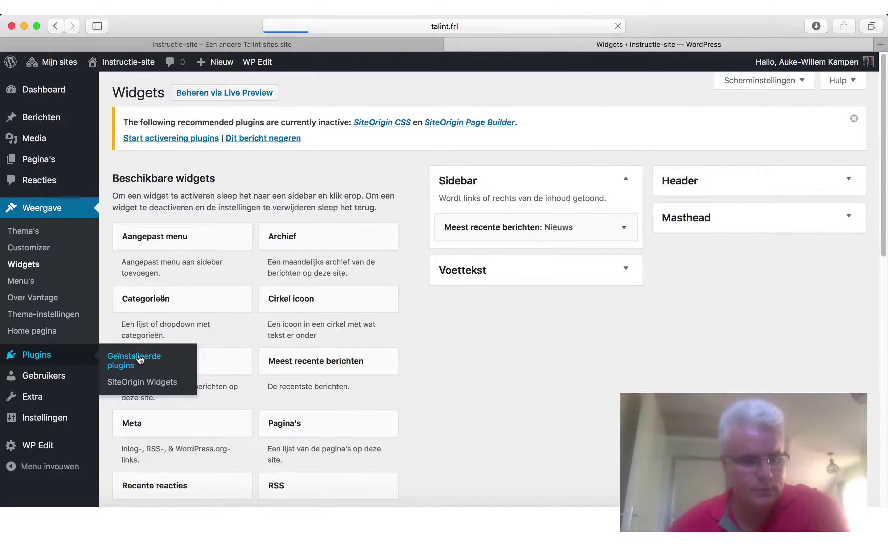
pyautogui.scroll(-5, 291, 285)
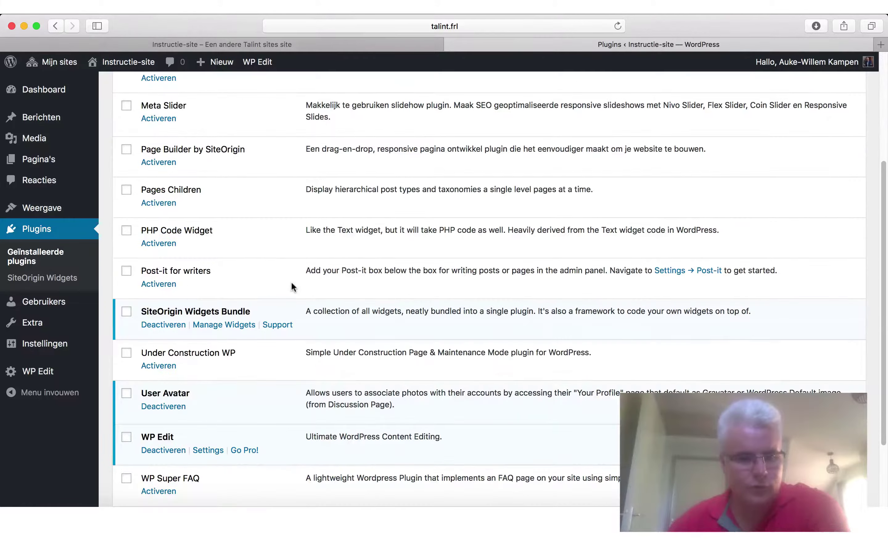
pyautogui.scroll(-3, 292, 283)
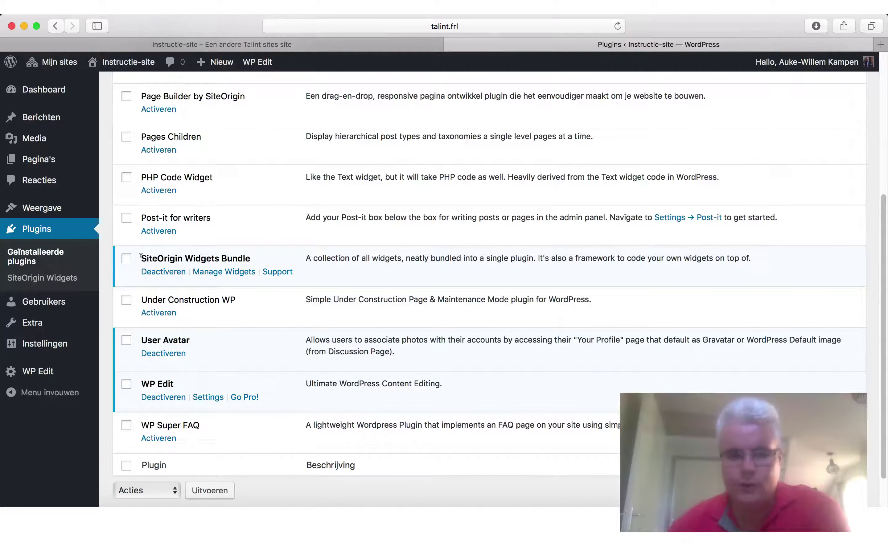
pyautogui.moveTo(141, 256); pyautogui.dragTo(254, 258)
pyautogui.click(250, 257)
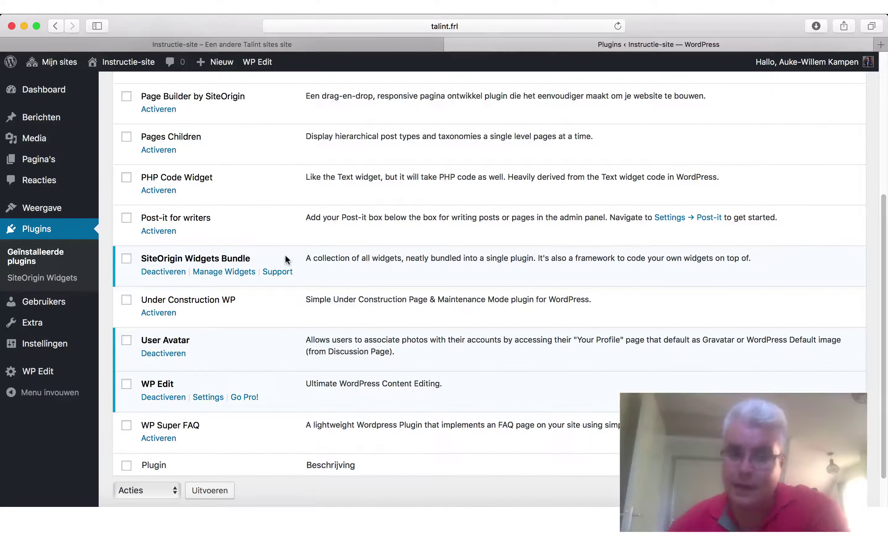
pyautogui.moveTo(39, 210)
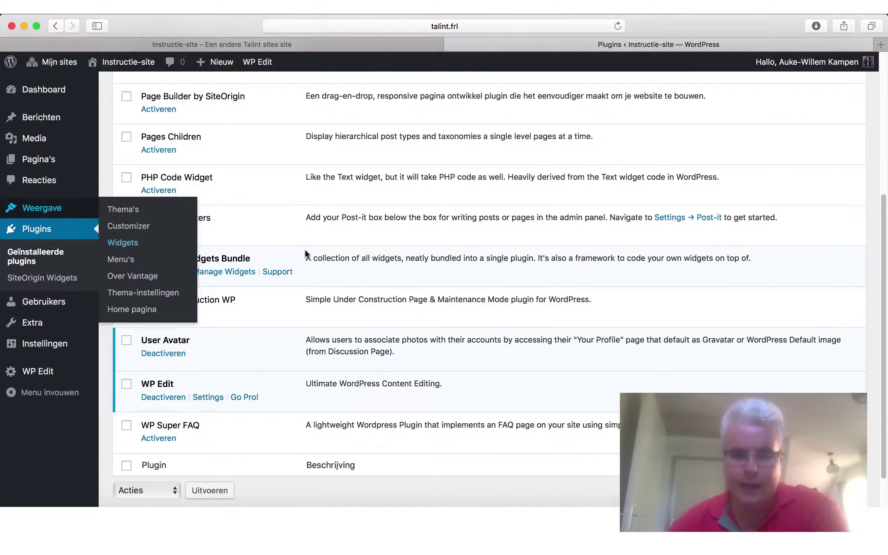
pyautogui.moveTo(56, 310)
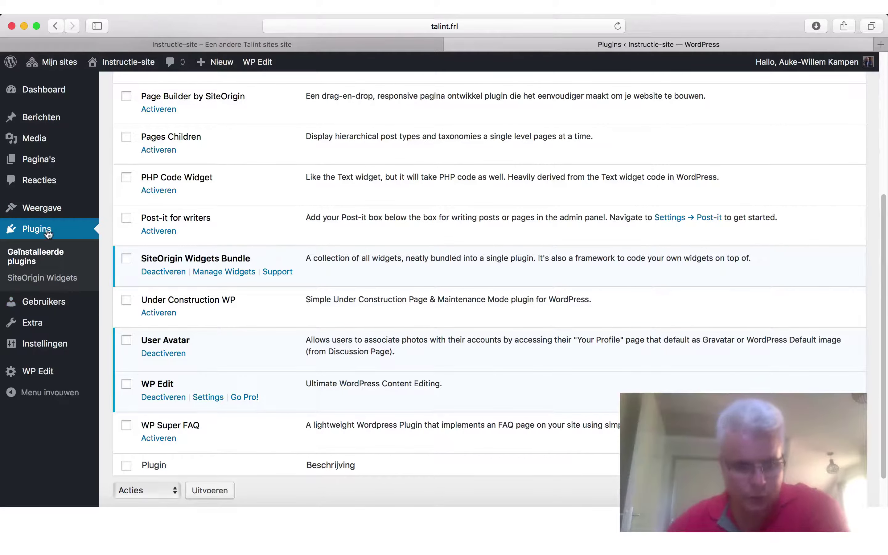
# Return to the Widgets page and examine the SiteOrigin widgets, briefly opening the area choices of SiteOrigin Google Maps
pyautogui.click(47, 208)
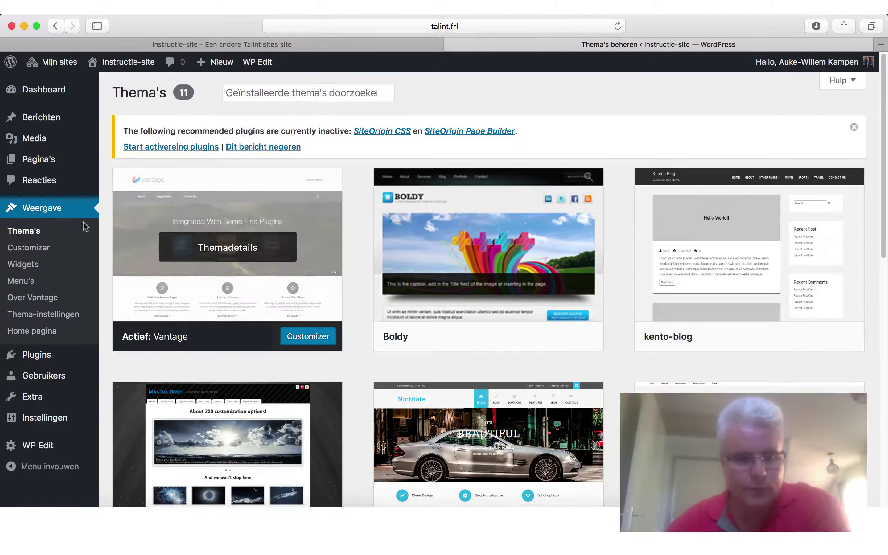
pyautogui.click(26, 264)
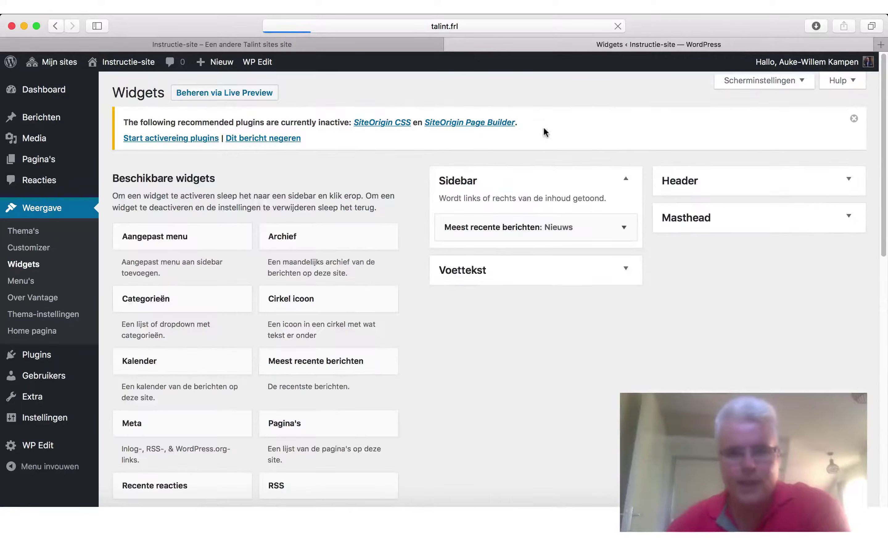
pyautogui.scroll(-5, 410, 258)
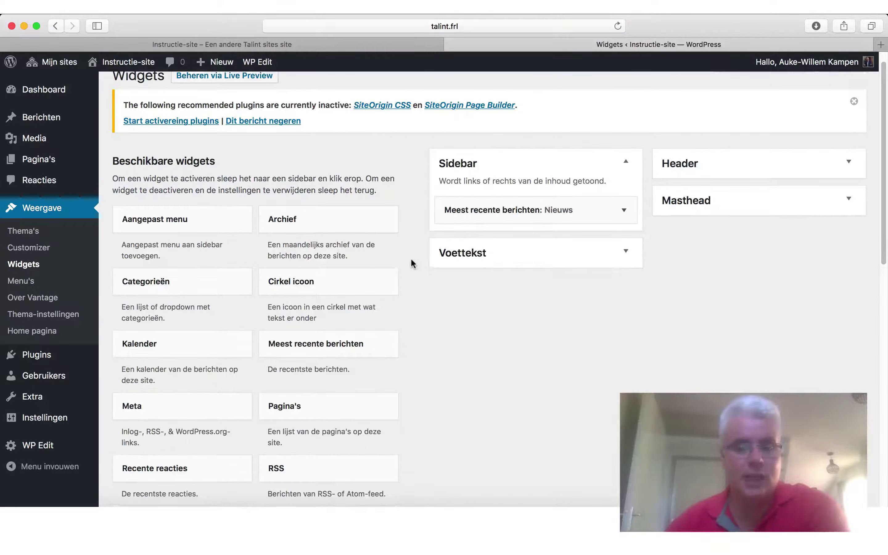
pyautogui.scroll(-4, 411, 258)
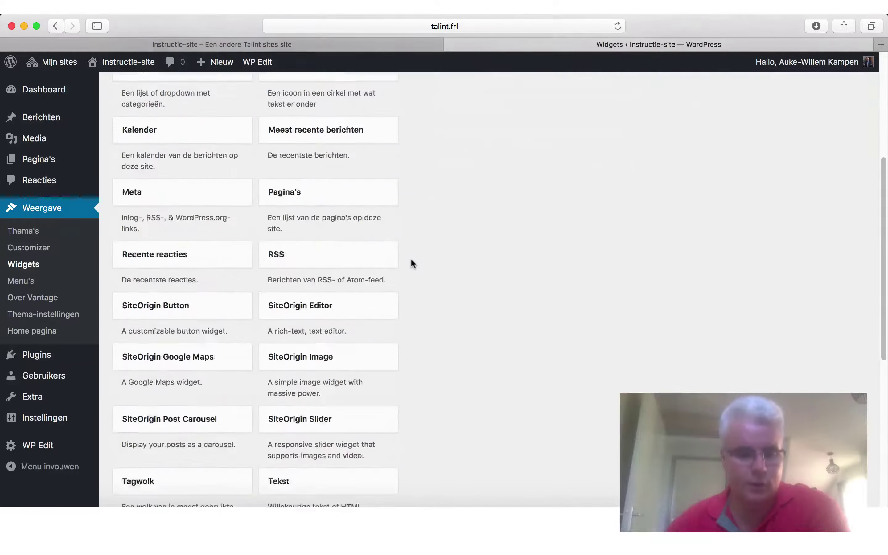
pyautogui.scroll(-3, 412, 258)
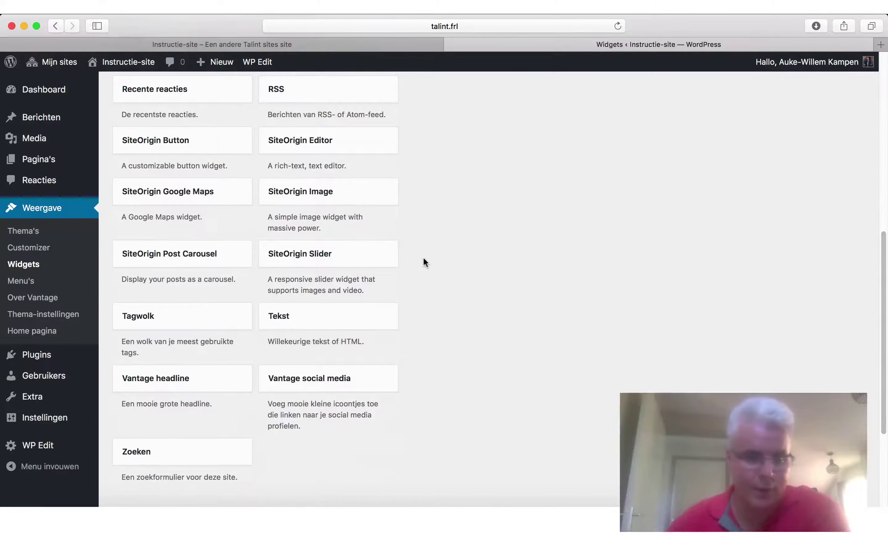
pyautogui.click(209, 196)
pyautogui.click(210, 194)
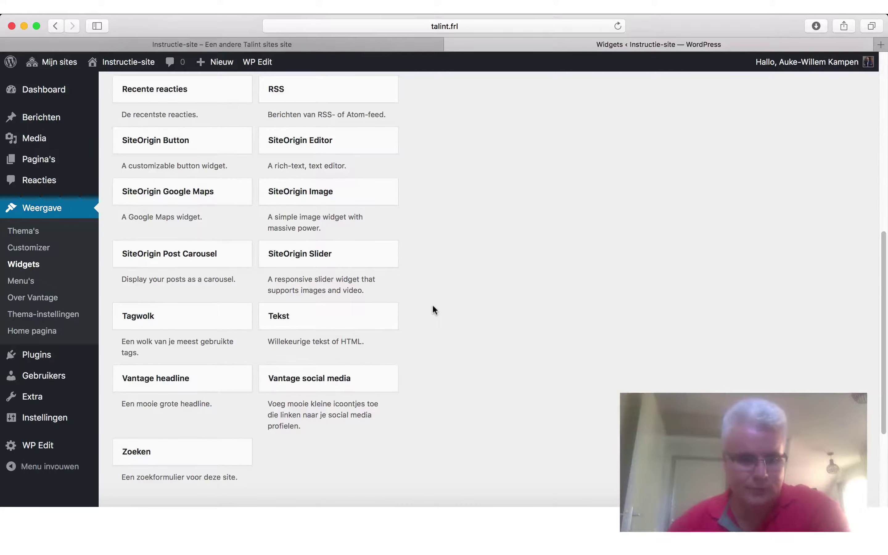
pyautogui.scroll(-3, 433, 305)
pyautogui.scroll(12, 433, 307)
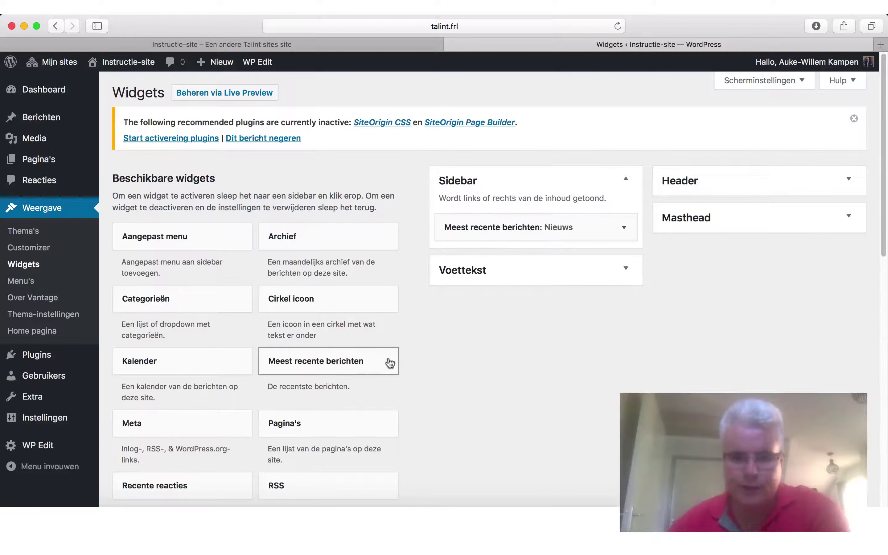
# Add the Meest recente berichten widget to the Voettekst area and save it with the title Nieuws
pyautogui.click(332, 367)
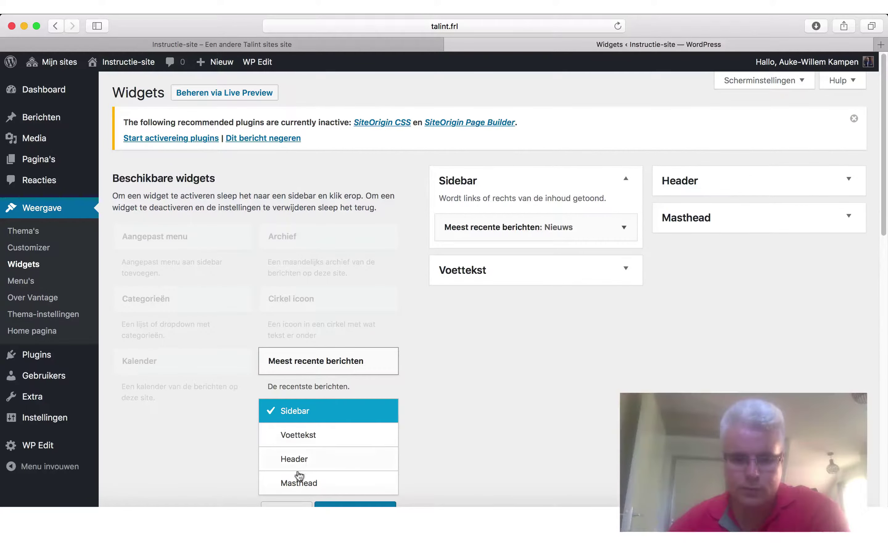
pyautogui.click(359, 429)
pyautogui.scroll(-2, 457, 368)
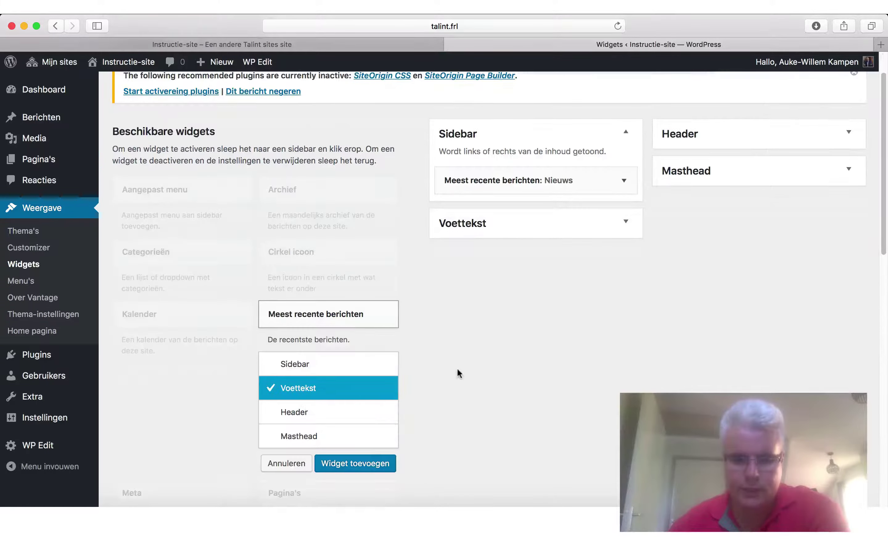
pyautogui.click(364, 467)
pyautogui.click(500, 311)
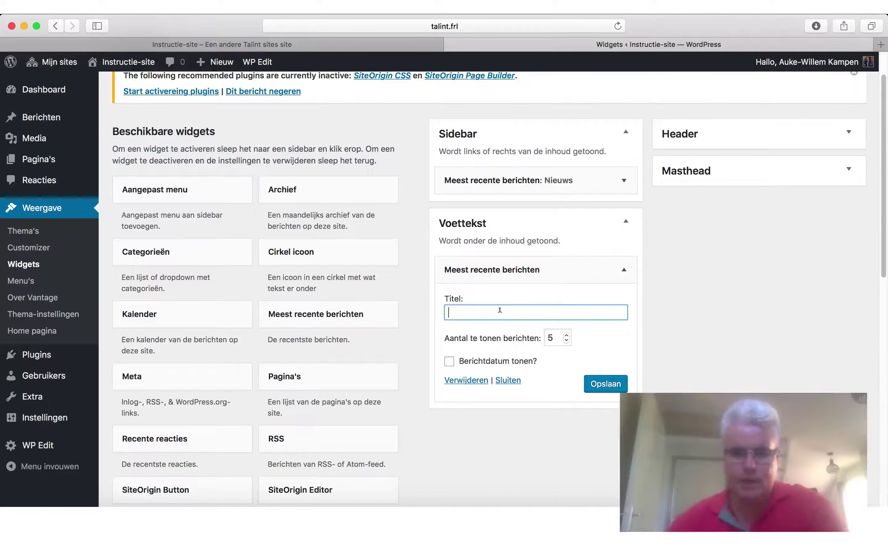
pyautogui.write('Niue')
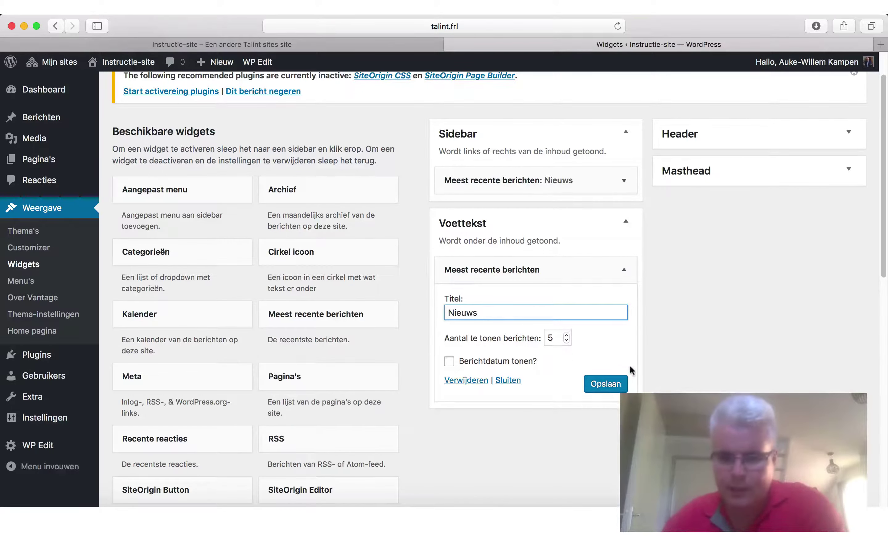
pyautogui.click(605, 384)
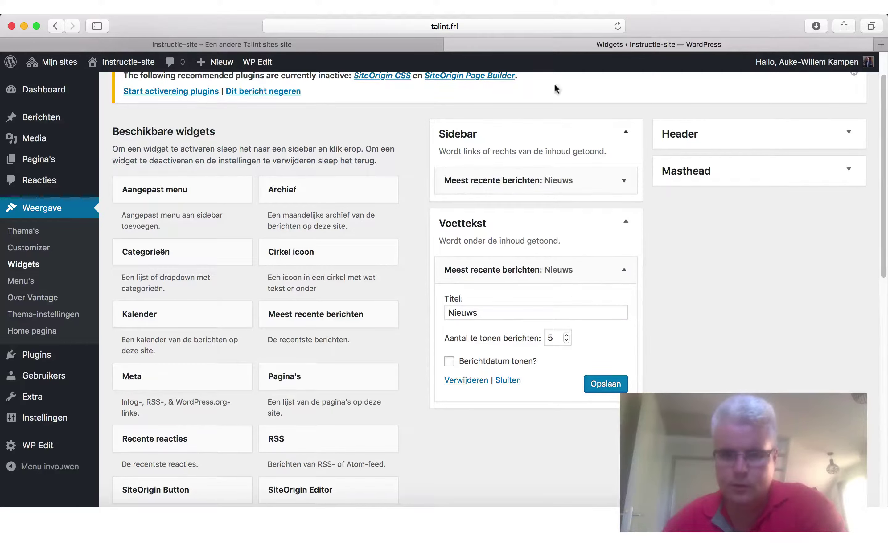
# Reload the public homepage and compare the Nieuws lists in its sidebar and footer
pyautogui.click(401, 45)
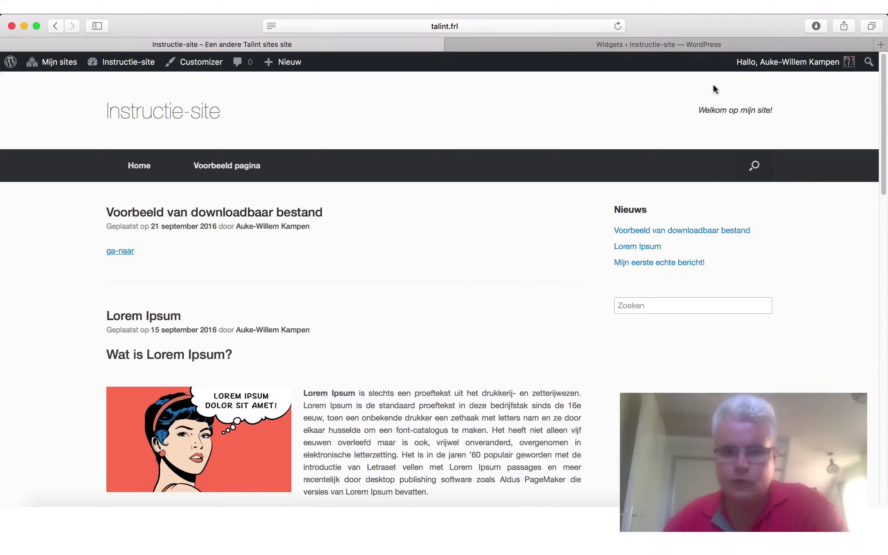
pyautogui.scroll(-15, 607, 189)
pyautogui.scroll(15, 607, 189)
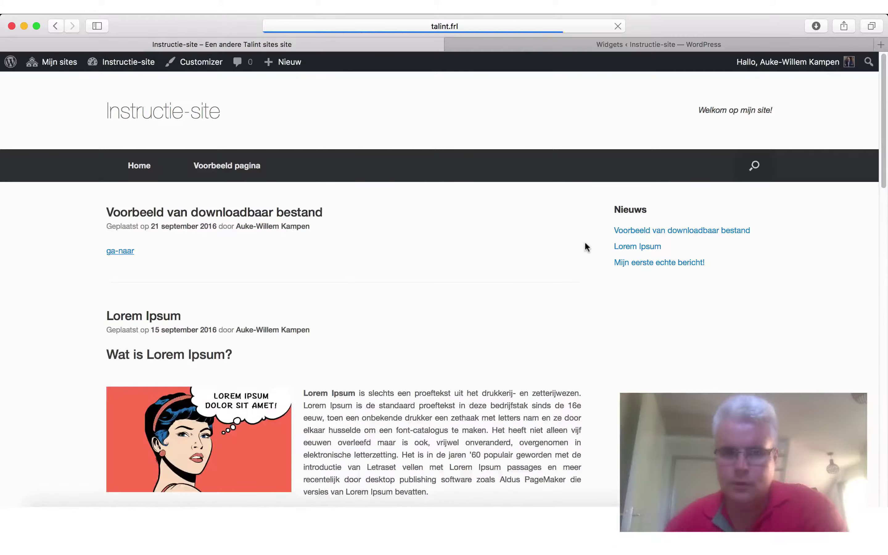
pyautogui.scroll(-15, 586, 257)
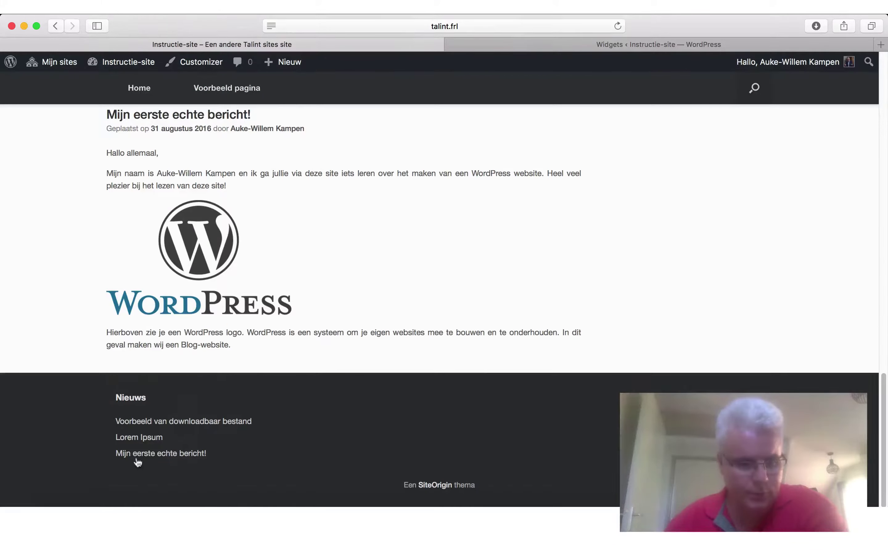
pyautogui.scroll(15, 516, 351)
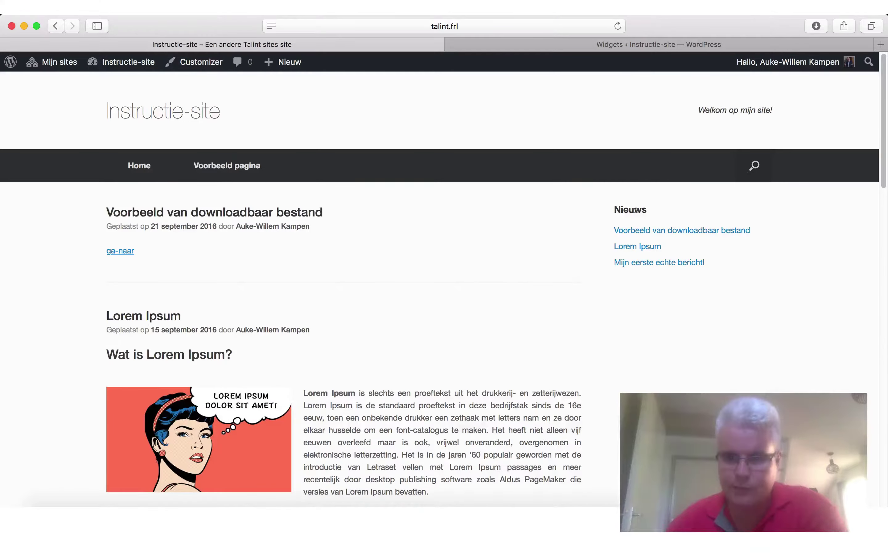
pyautogui.scroll(-15, 635, 278)
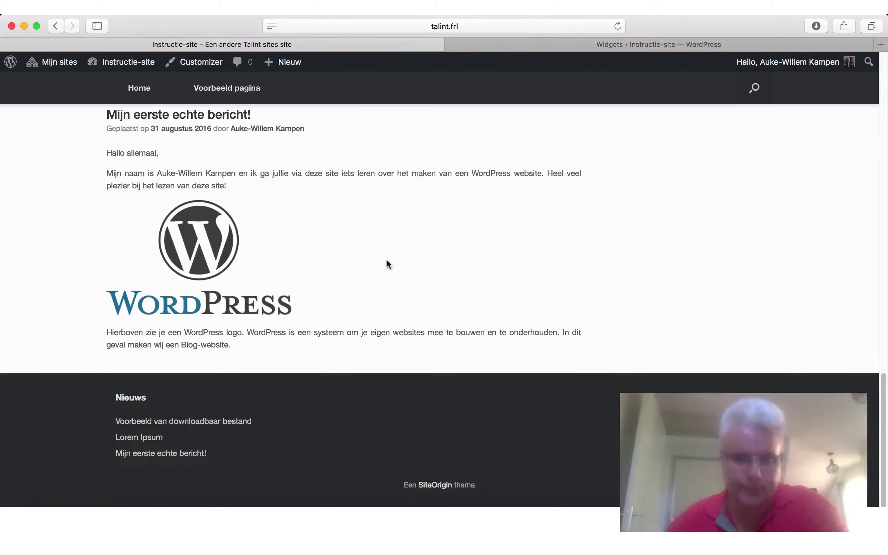
# Remove the Nieuws widget from the Voettekst area, collapse that area and return to the public homepage
pyautogui.click(583, 44)
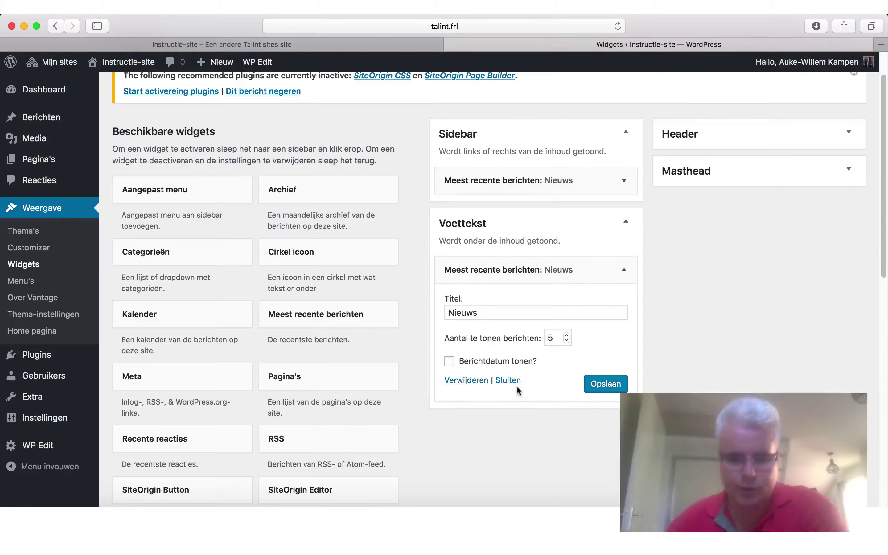
pyautogui.click(469, 381)
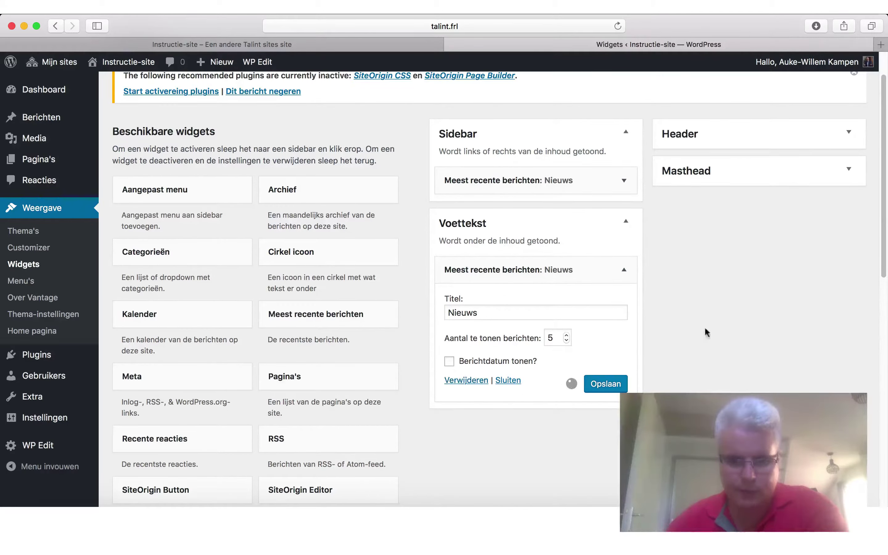
pyautogui.click(626, 222)
pyautogui.click(400, 45)
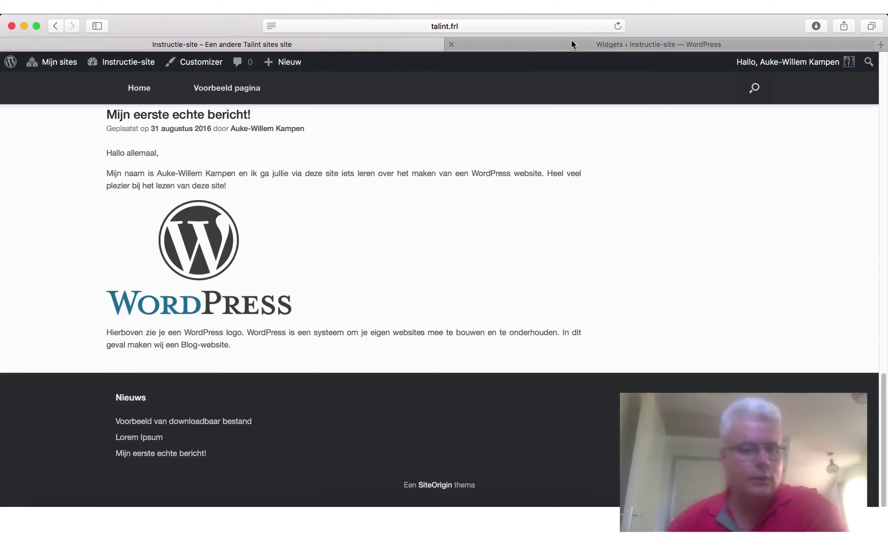
pyautogui.scroll(15, 584, 306)
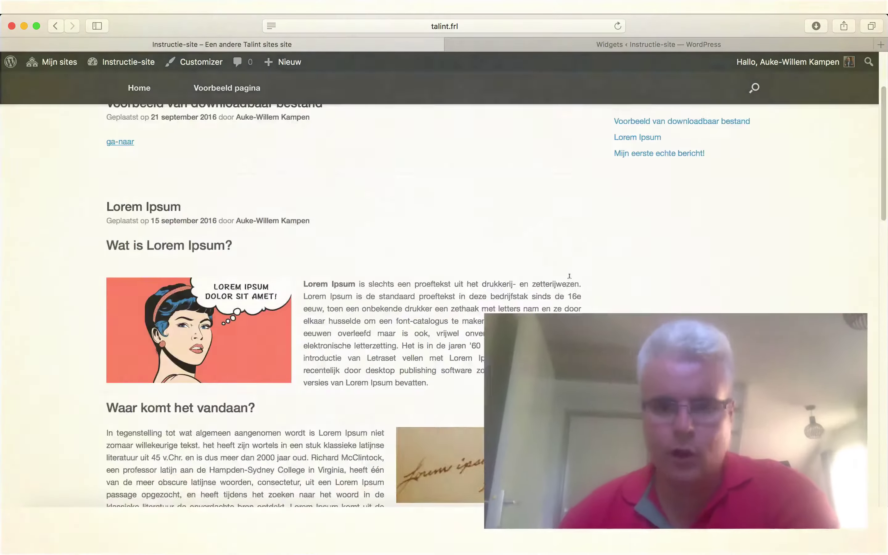